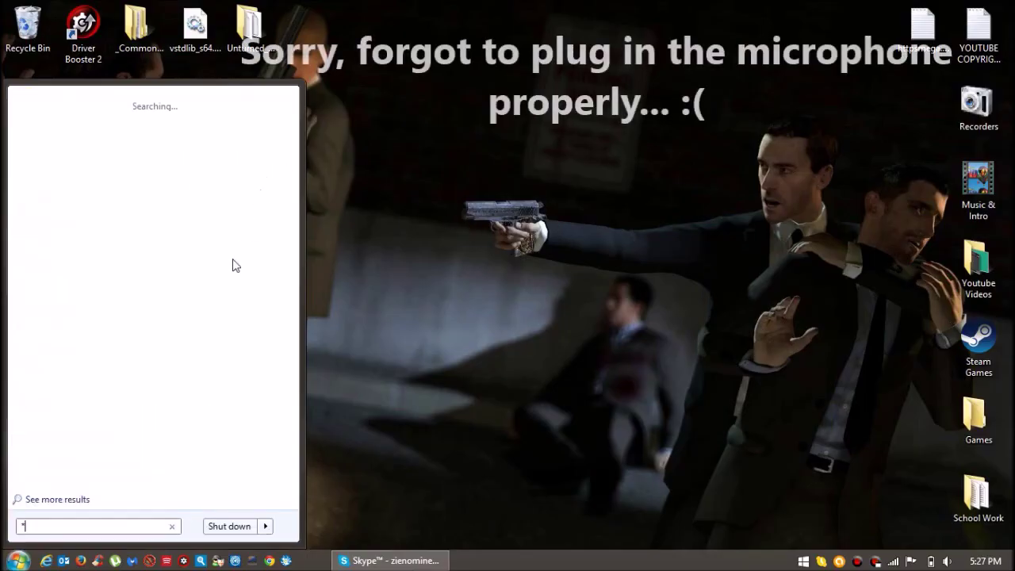
Clear the Start menu search and open My Computer.
key(BackSpace)
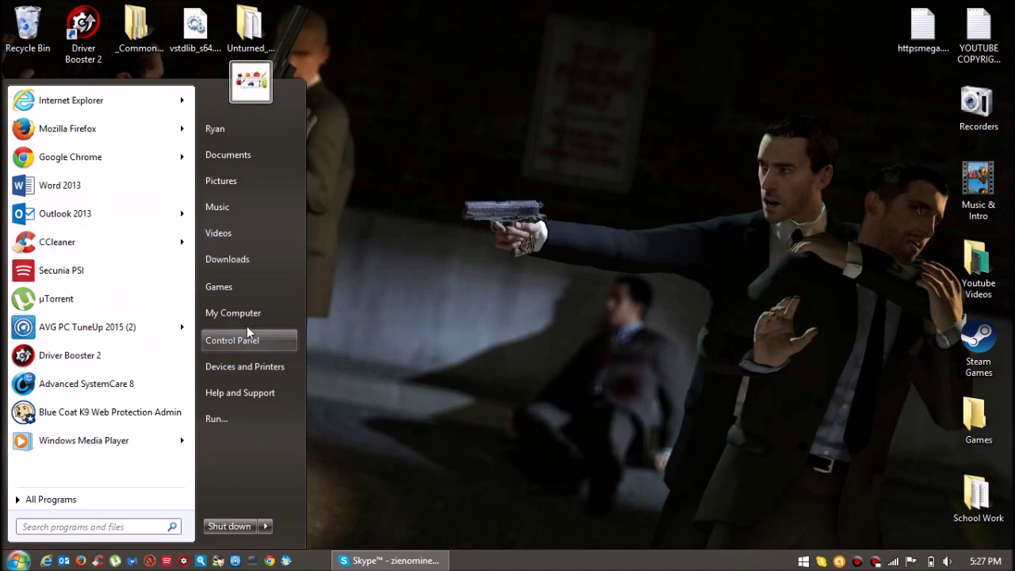
click(221, 312)
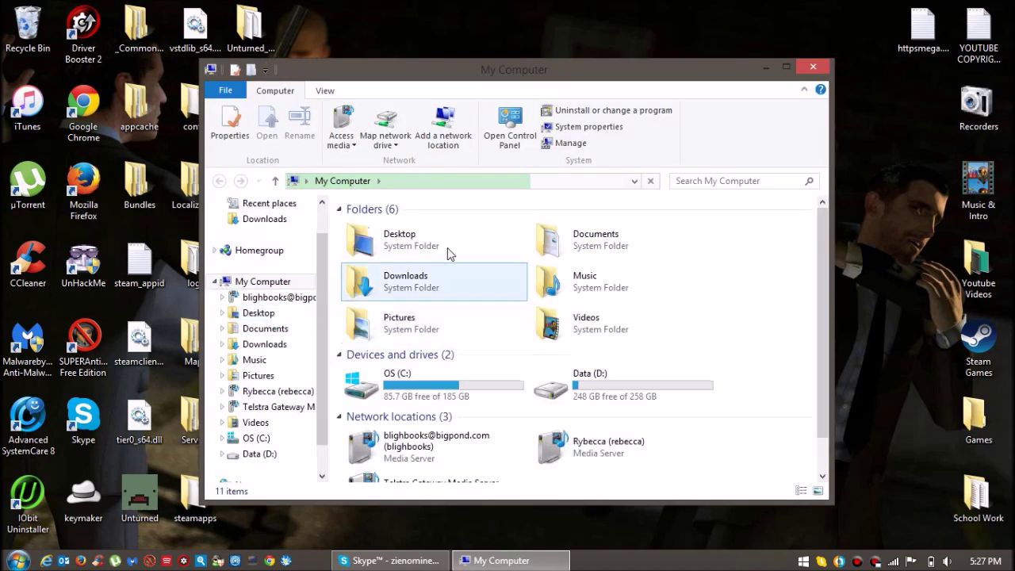
Maximize My Computer and browse into Data (D:) > SteamLibrary, then return to My Computer.
click(785, 68)
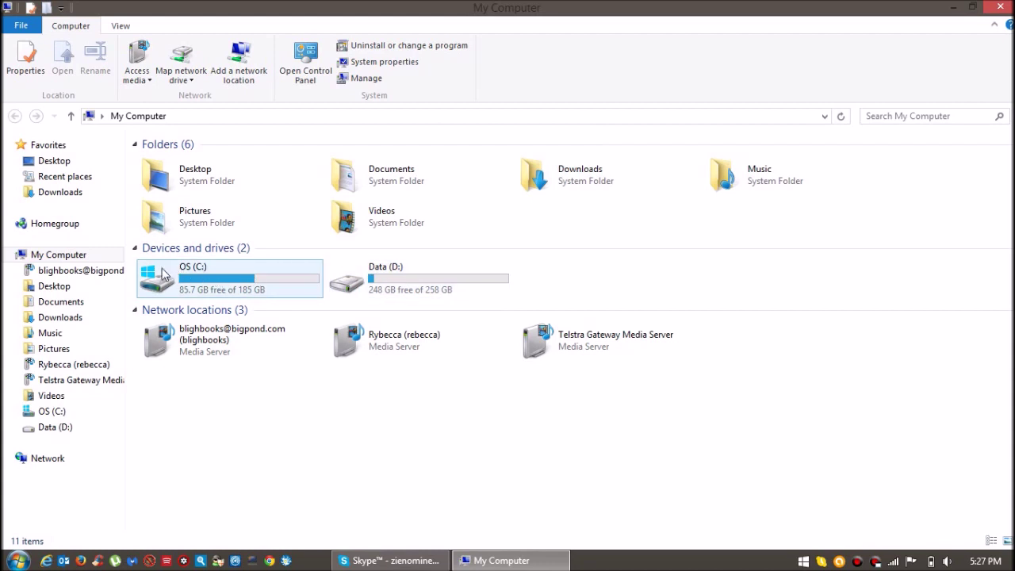
double_click(376, 273)
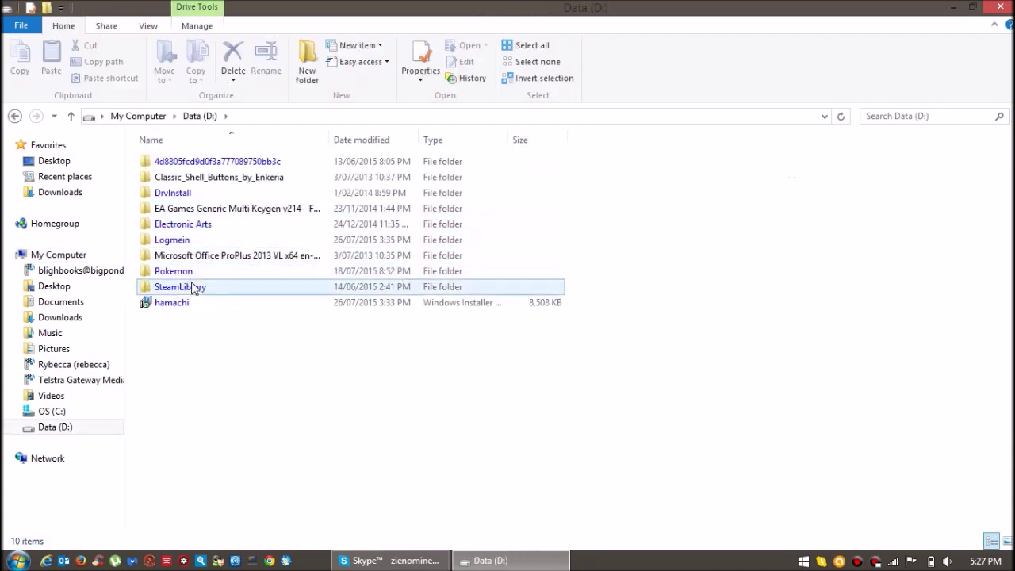
double_click(193, 288)
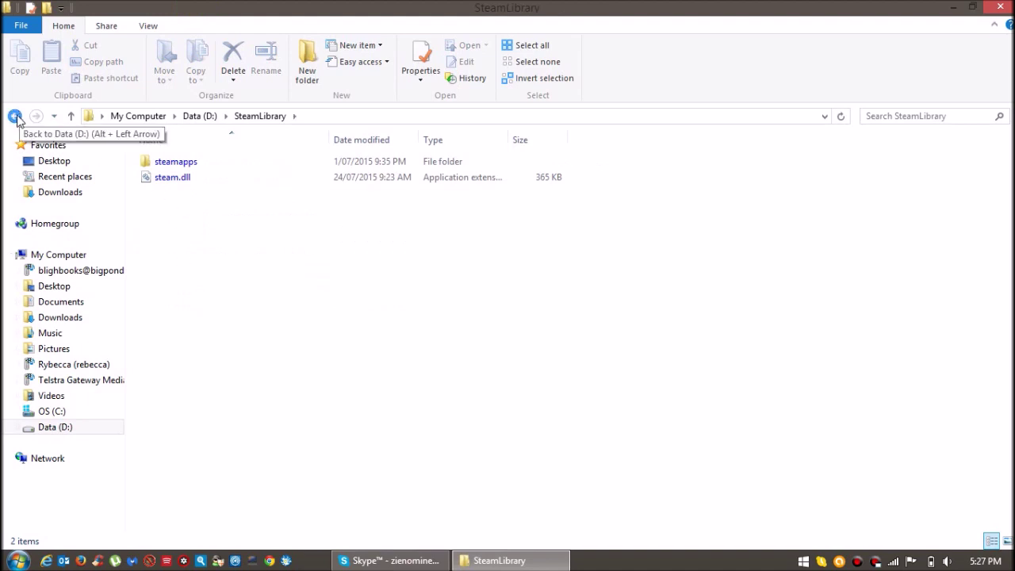
click(14, 117)
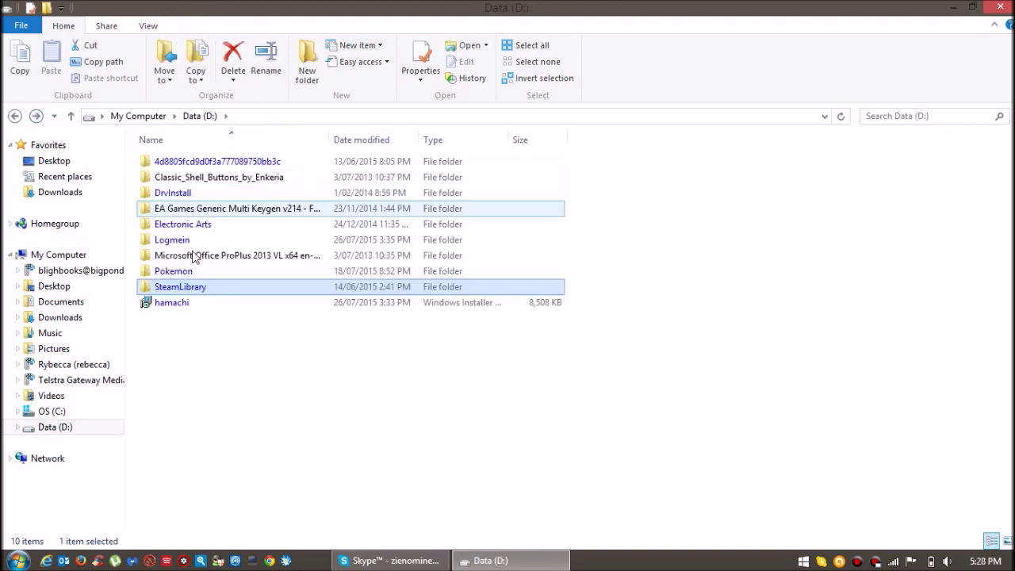
click(14, 116)
Browse OS (C:) > Program Files (x86) > Steam > SteamApps > common > Unturned.
double_click(183, 273)
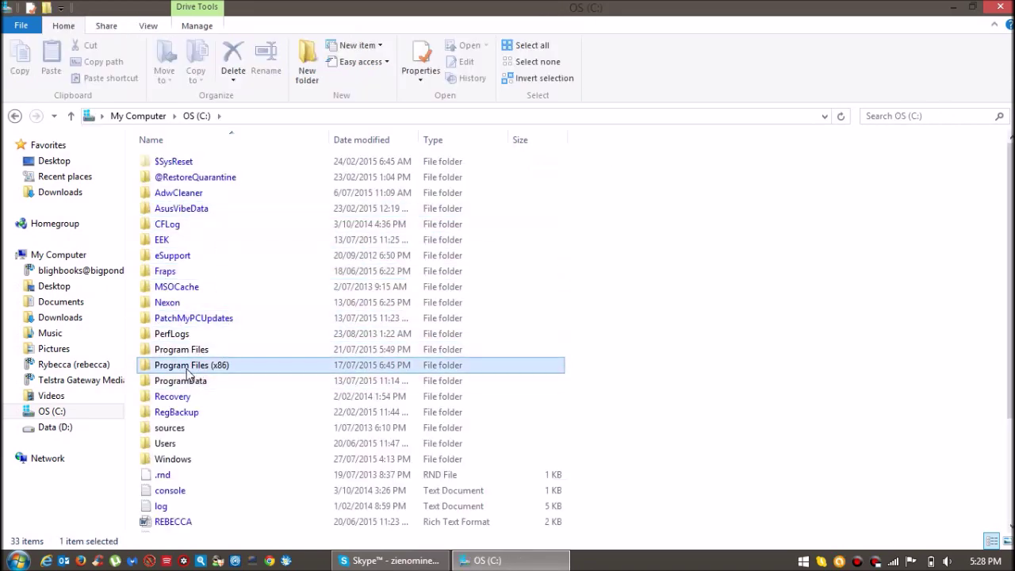
double_click(191, 364)
scroll(281, 333, down, 9)
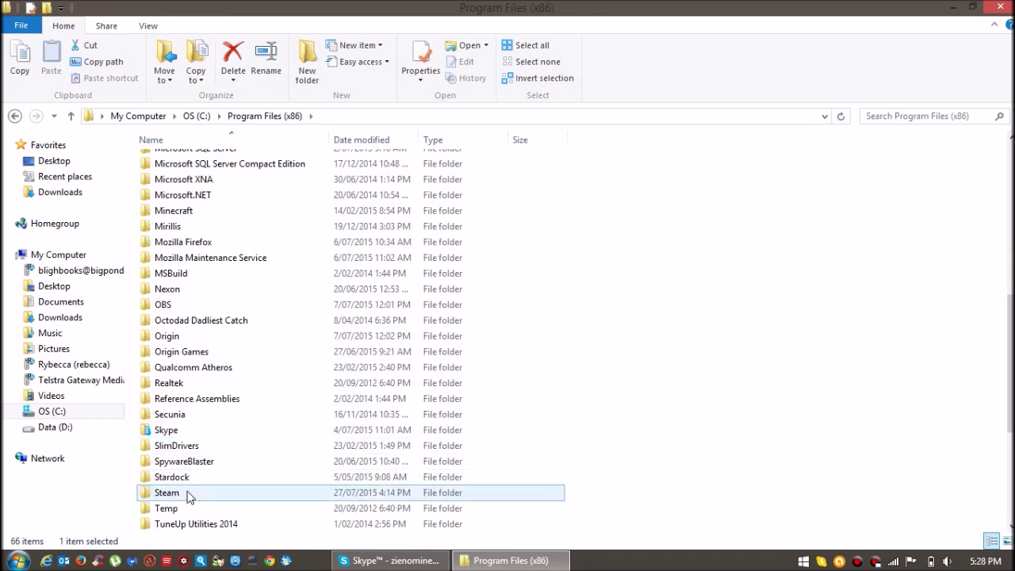
double_click(190, 492)
scroll(230, 317, down, 4)
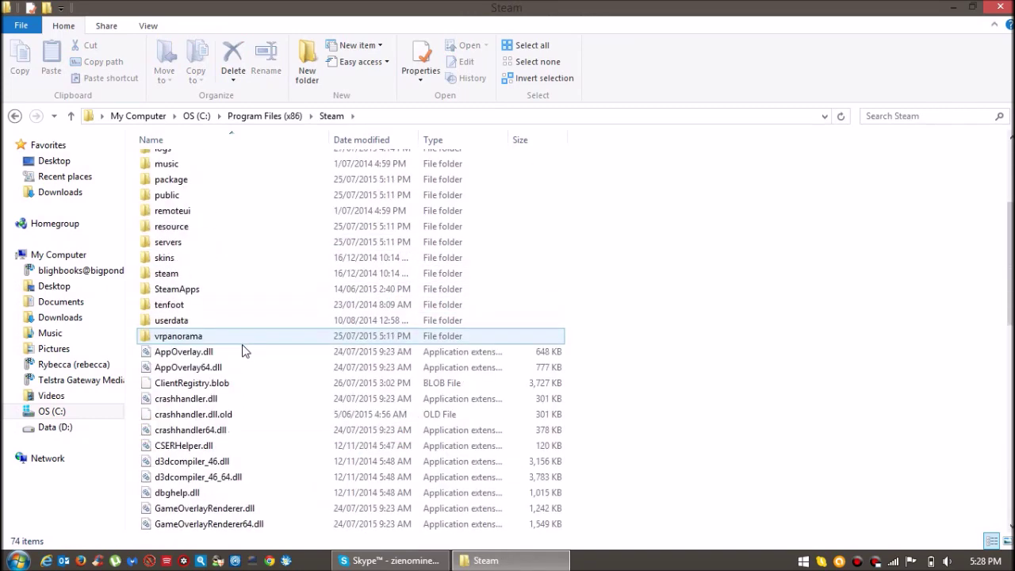
double_click(190, 292)
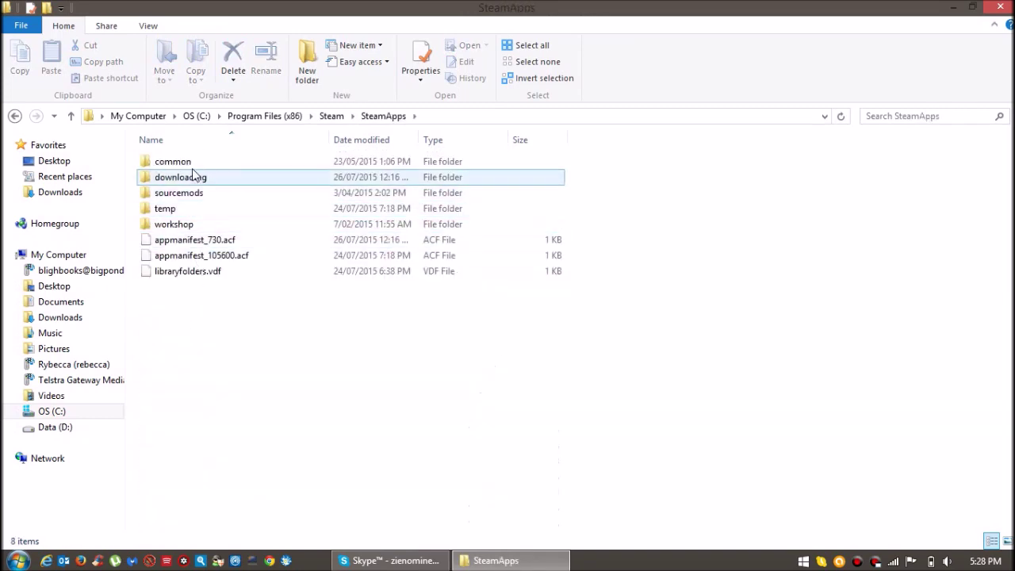
double_click(189, 164)
double_click(170, 196)
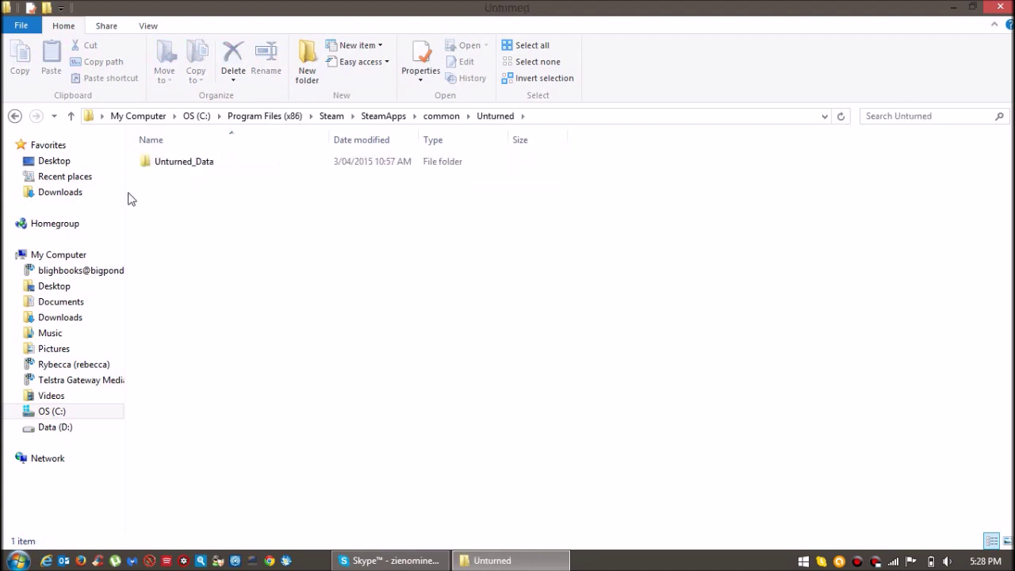
Open D:\SteamLibrary\steamapps\common\Unturned and select the Unturned application.
click(60, 429)
double_click(199, 286)
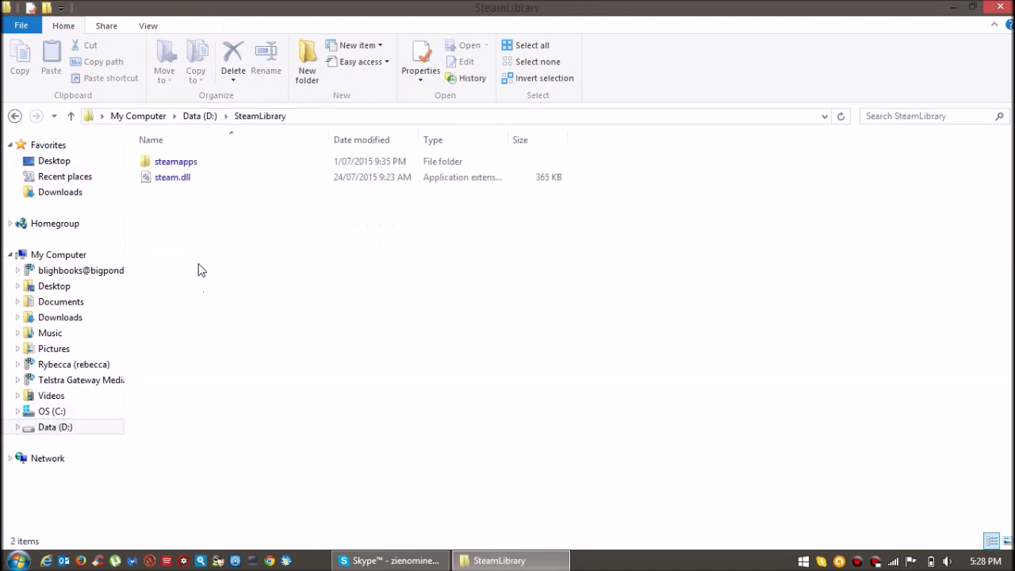
double_click(175, 165)
double_click(173, 166)
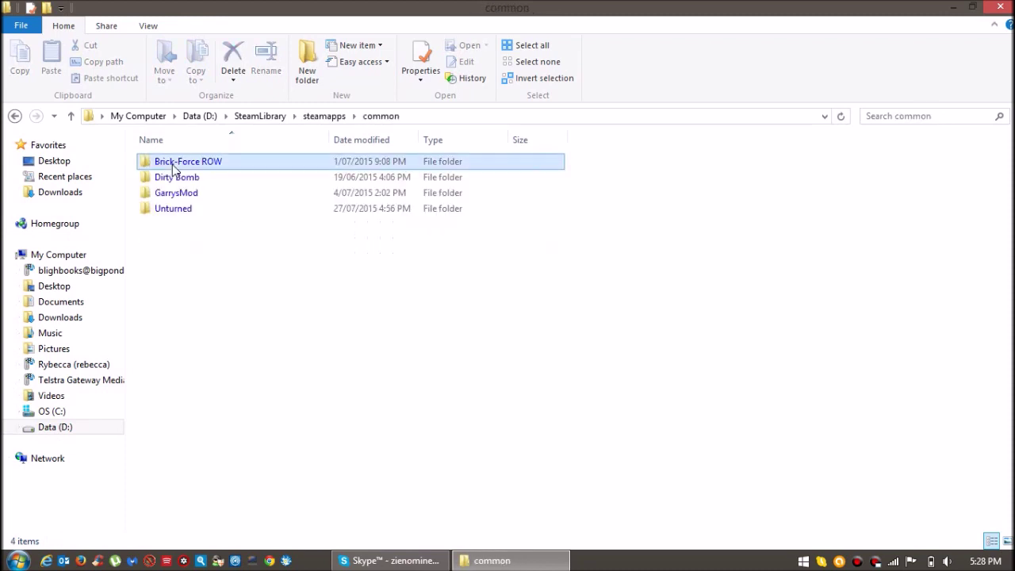
double_click(173, 219)
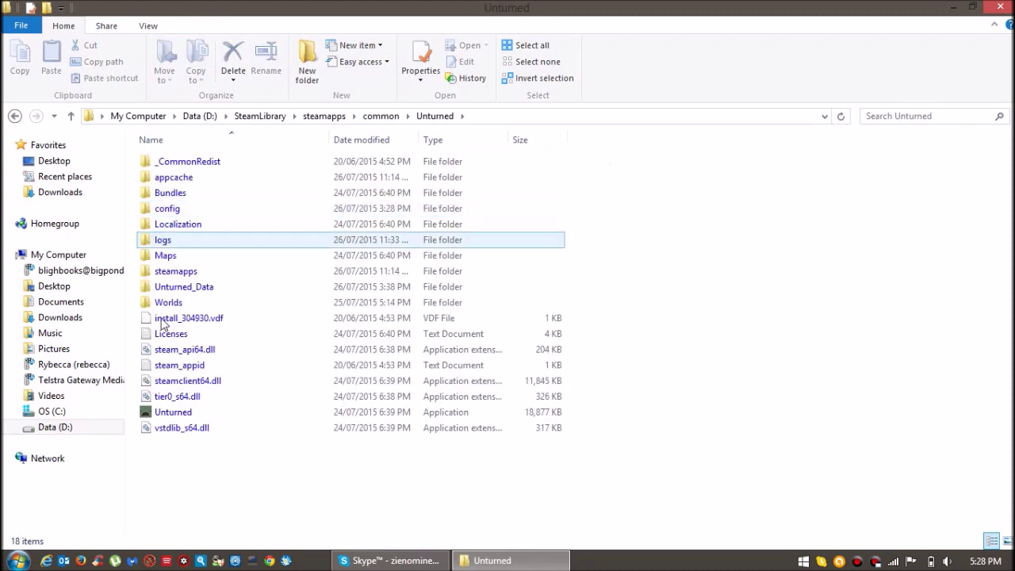
click(165, 414)
Create a shortcut to the Unturned application and rename it Server.exe.
right_click(165, 414)
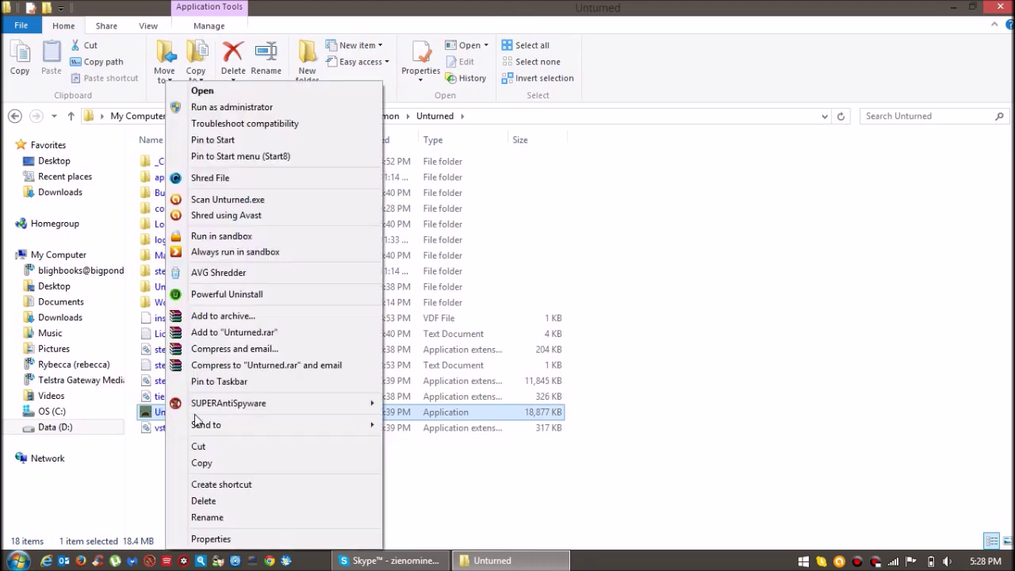
click(216, 484)
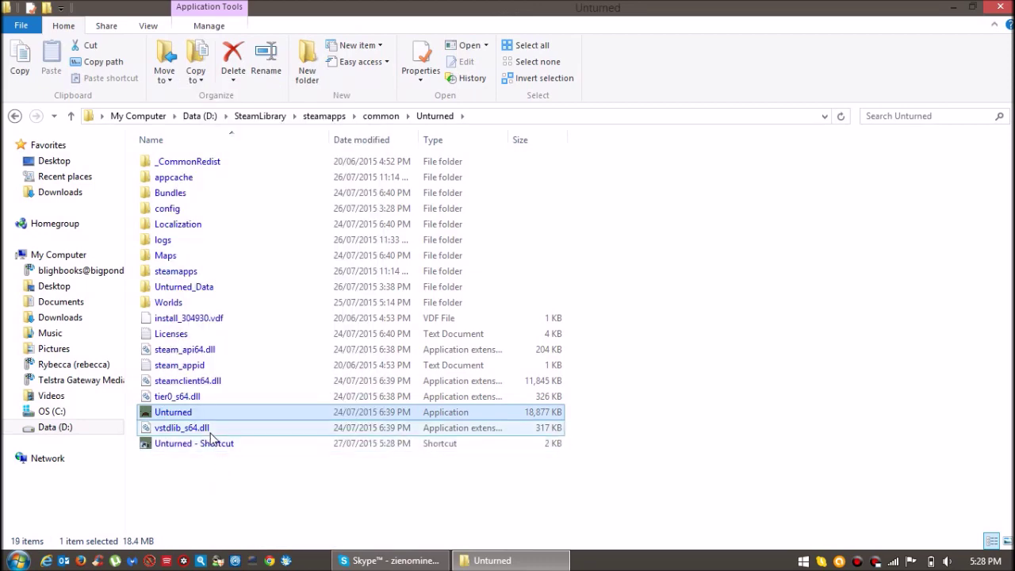
right_click(187, 444)
click(230, 517)
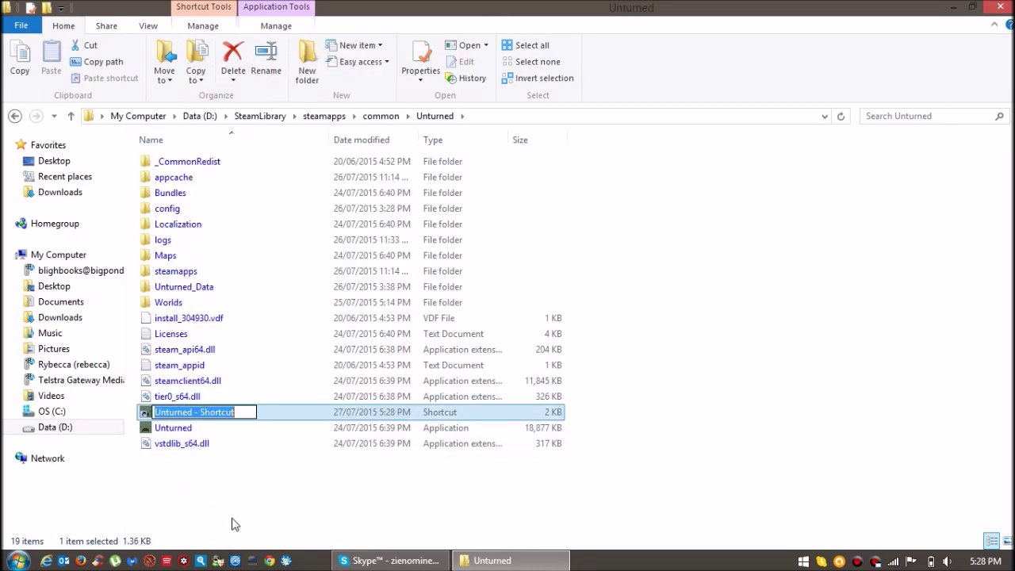
text(Server.exe)
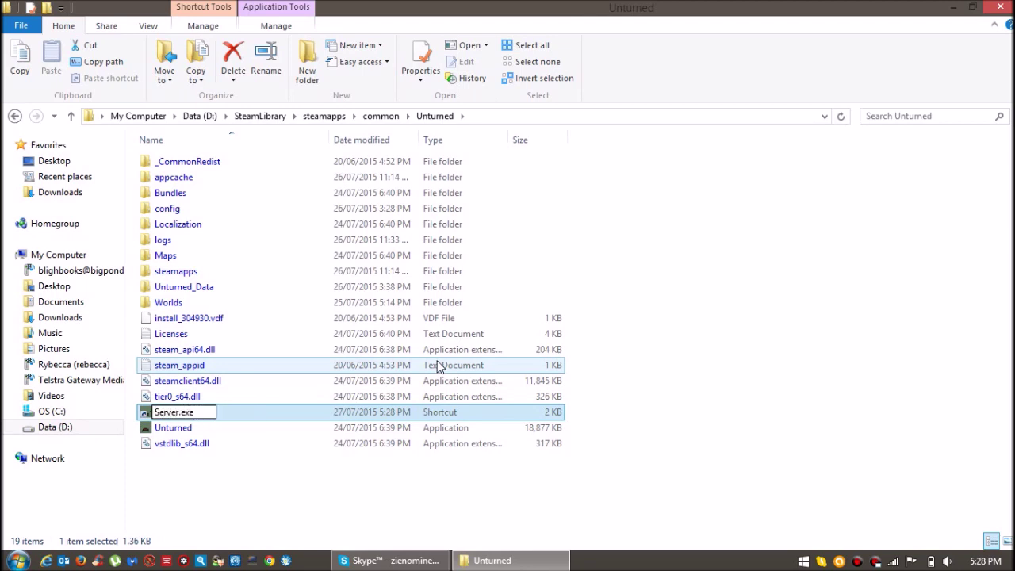
key(Return)
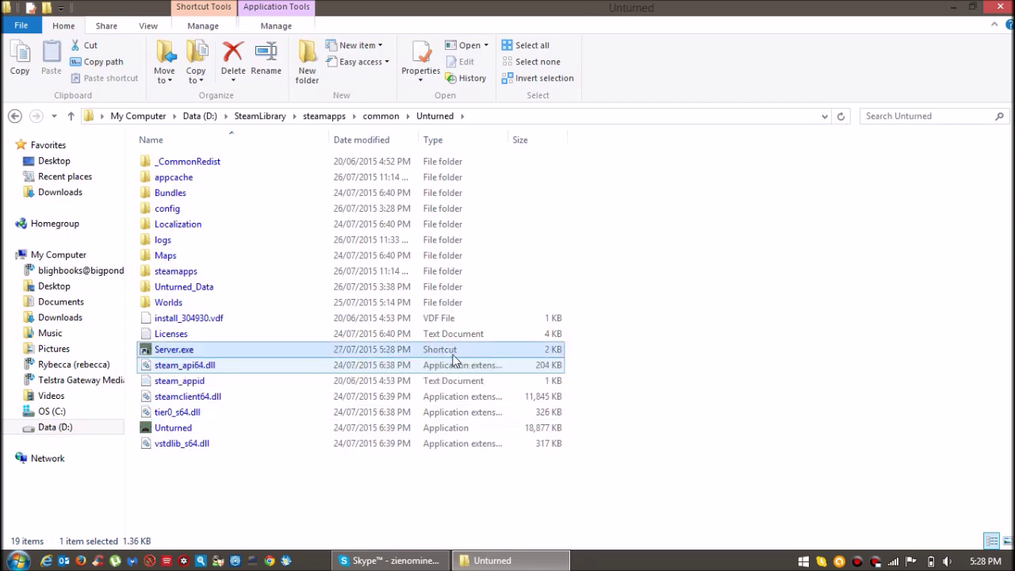
click(876, 301)
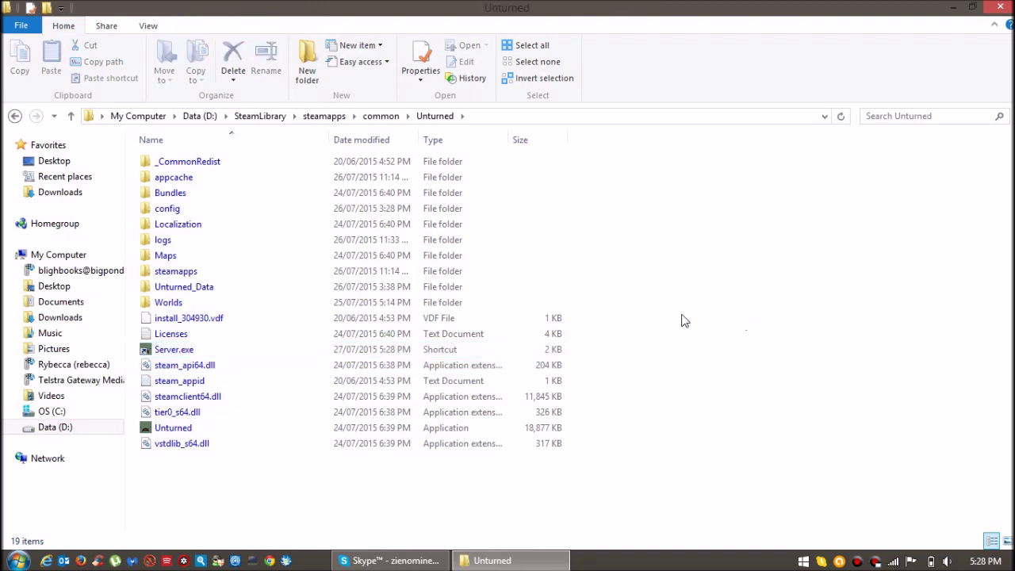
Open and close the Unturned folder's Properties window twice.
right_click(215, 350)
click(238, 341)
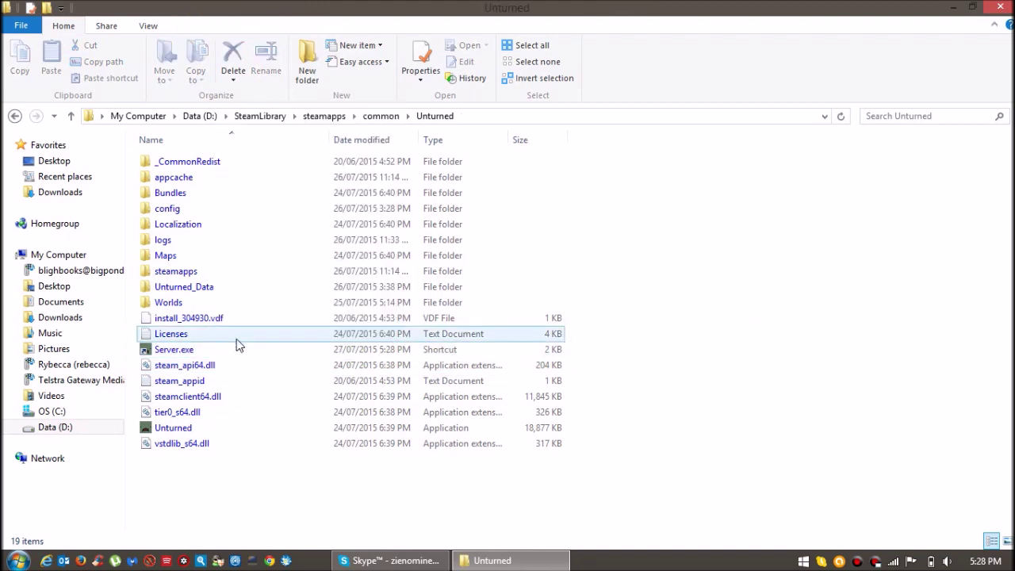
key(Escape)
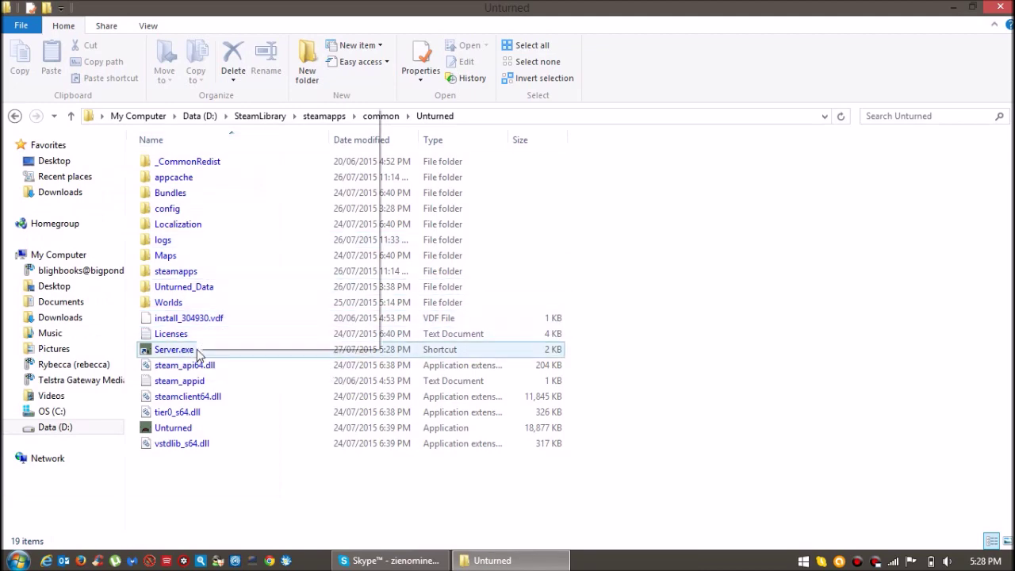
right_click(214, 350)
click(240, 339)
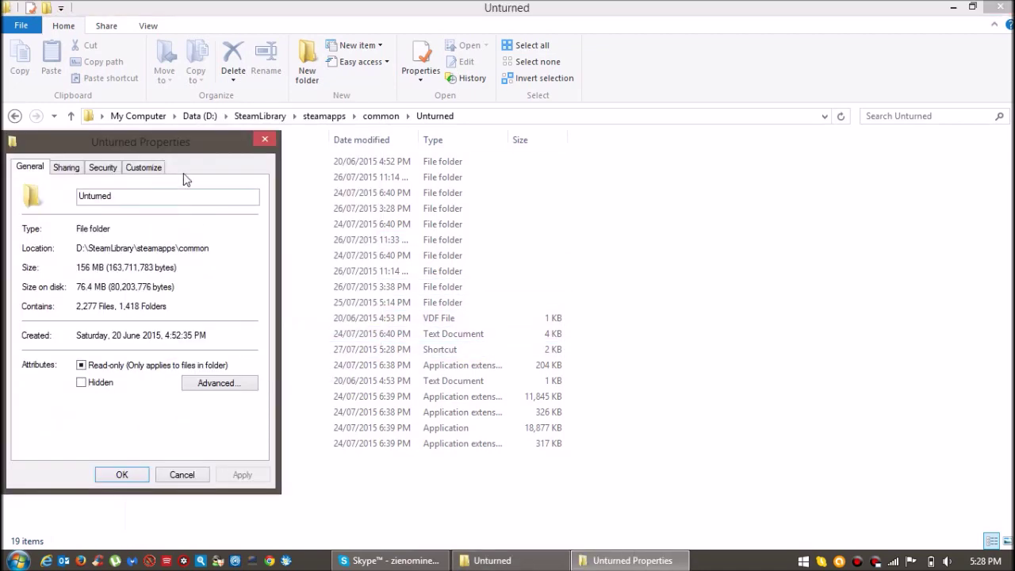
click(265, 140)
Open Server.exe shortcut Properties, place the caret at the Target's end, and minimize Explorer.
right_click(181, 352)
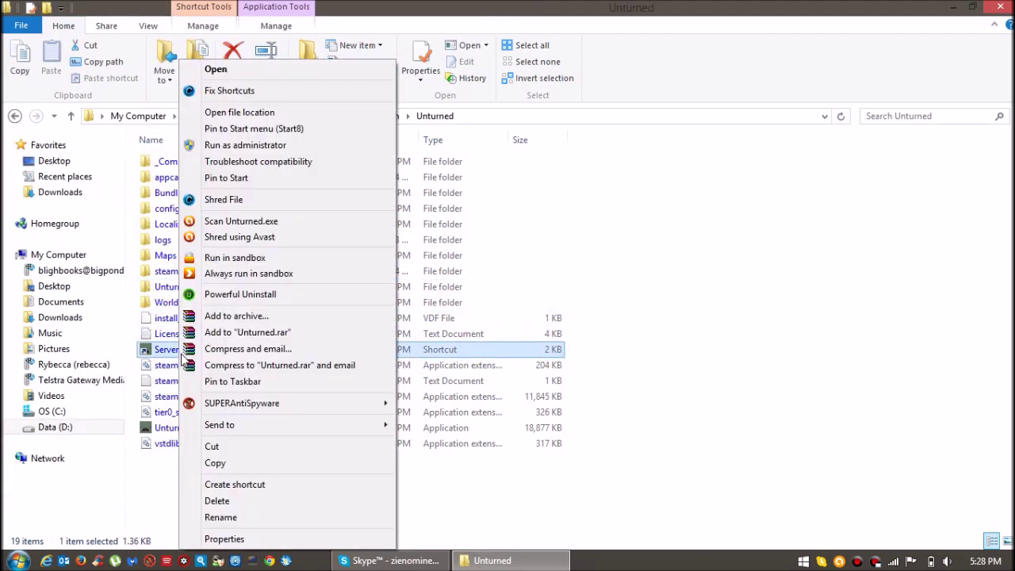
click(241, 544)
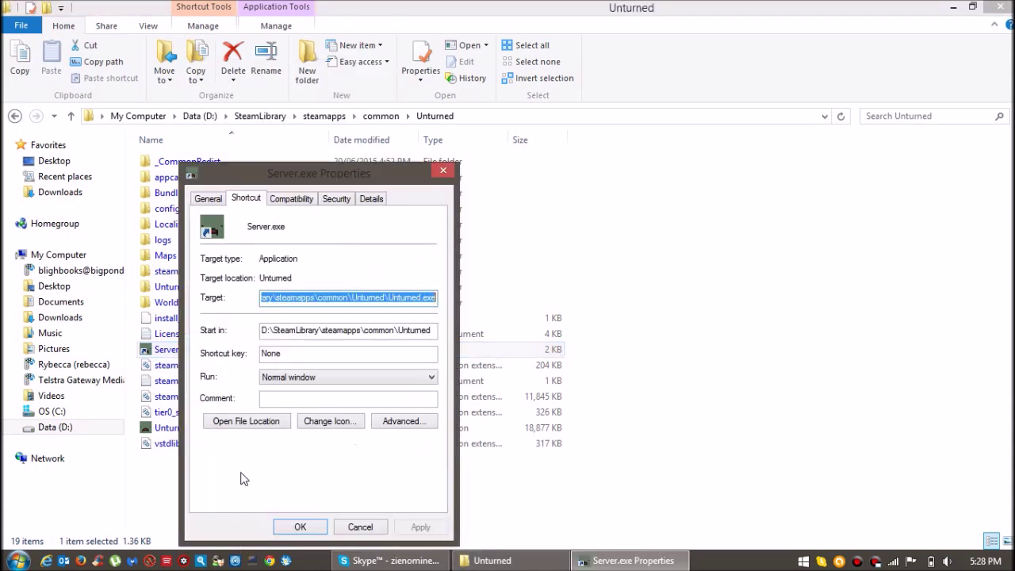
click(357, 296)
drag(339, 297, 444, 304)
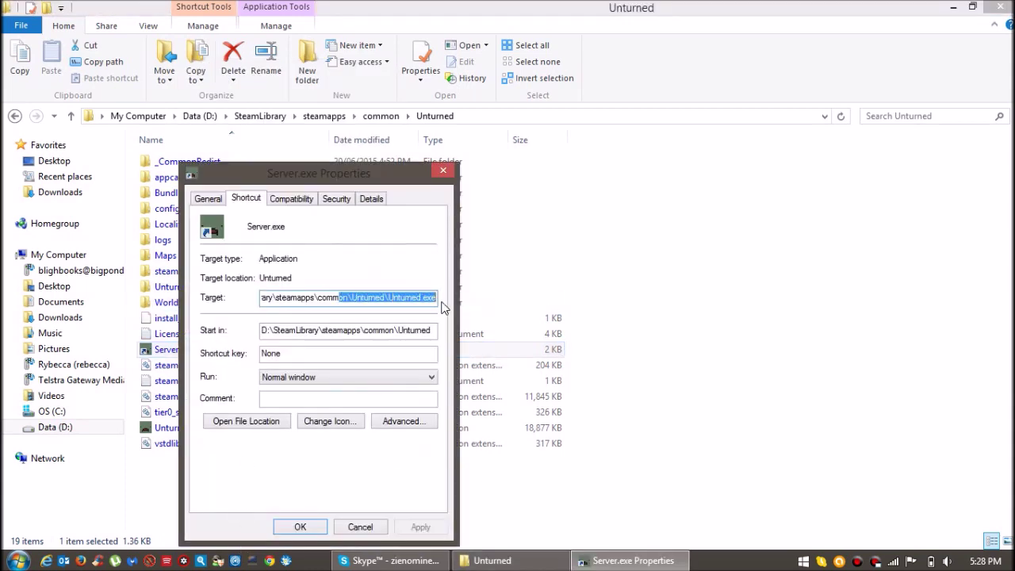
click(418, 296)
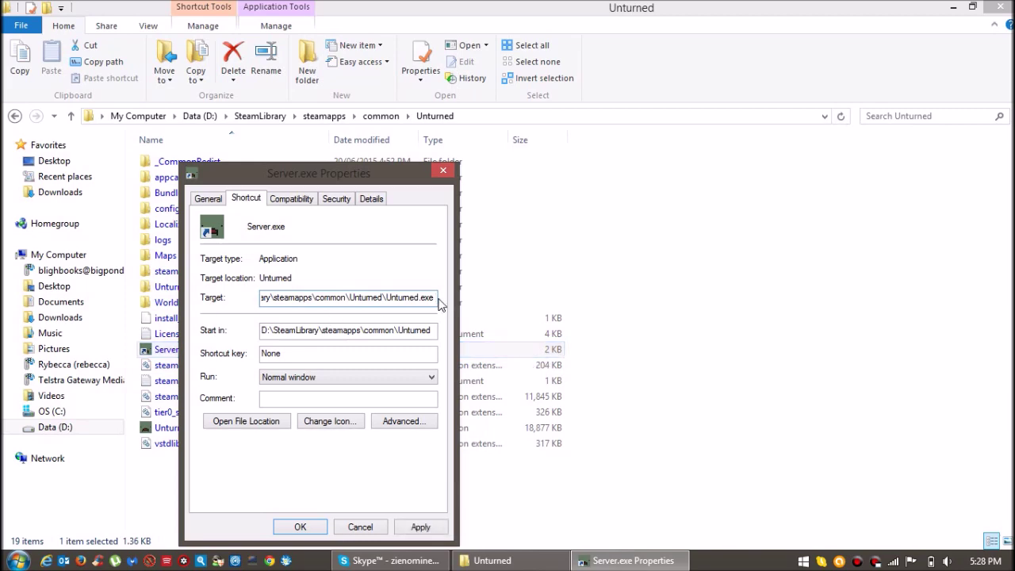
click(953, 9)
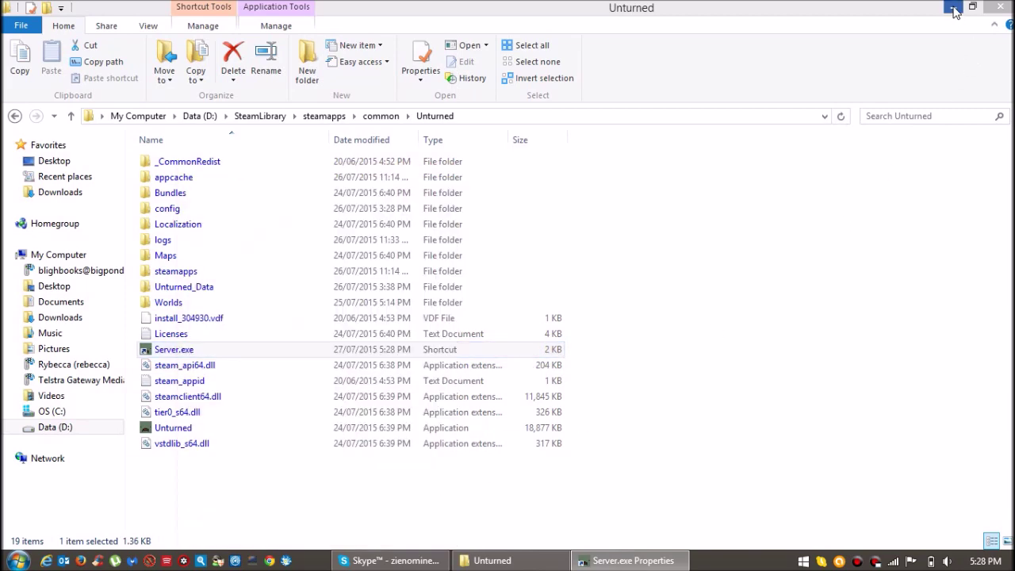
click(952, 10)
Inspect and select the launch options in the desktop shortcut's Target, then close its Properties.
drag(360, 185, 745, 107)
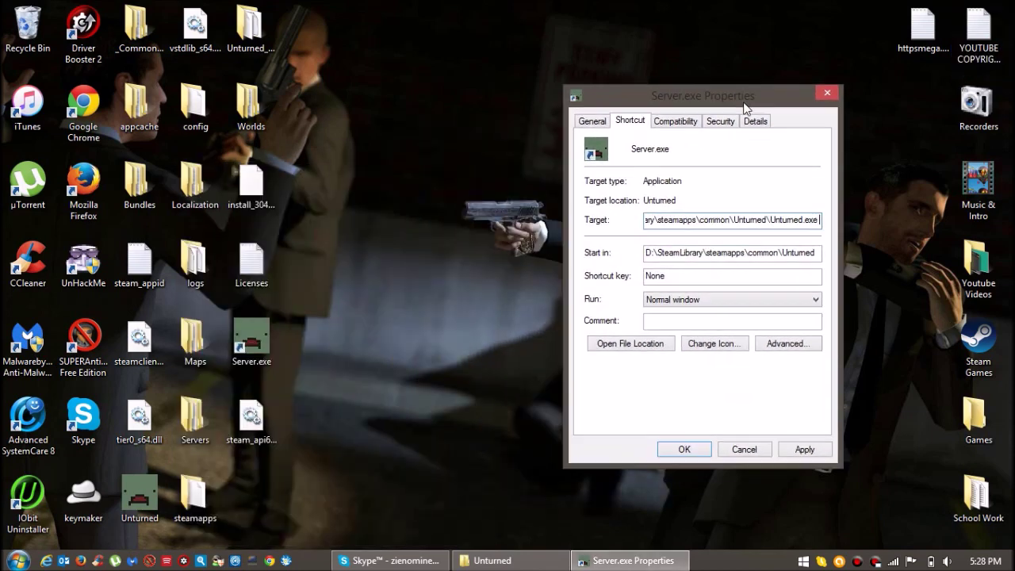
right_click(247, 343)
click(290, 537)
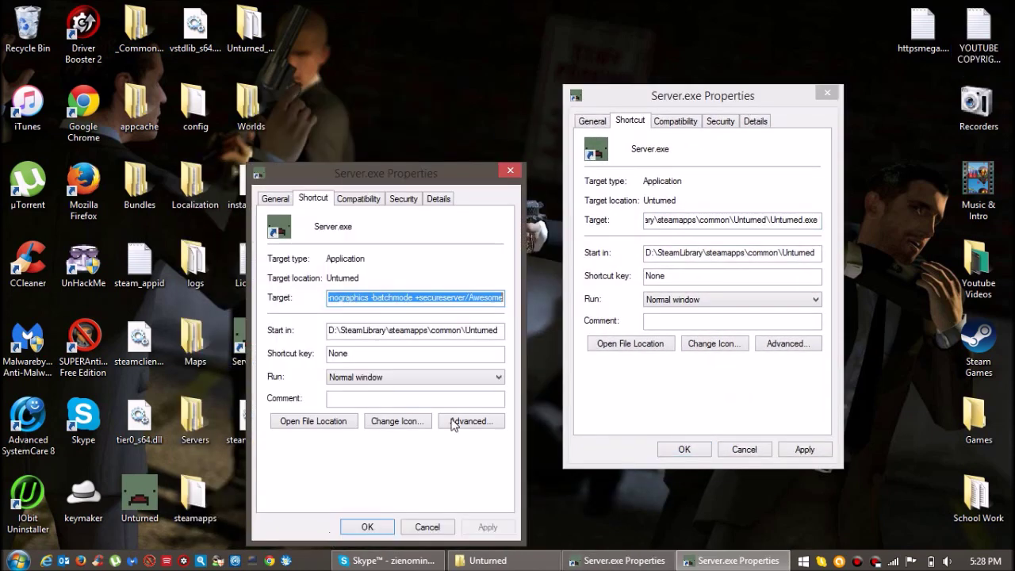
click(466, 297)
key(shift+Home)
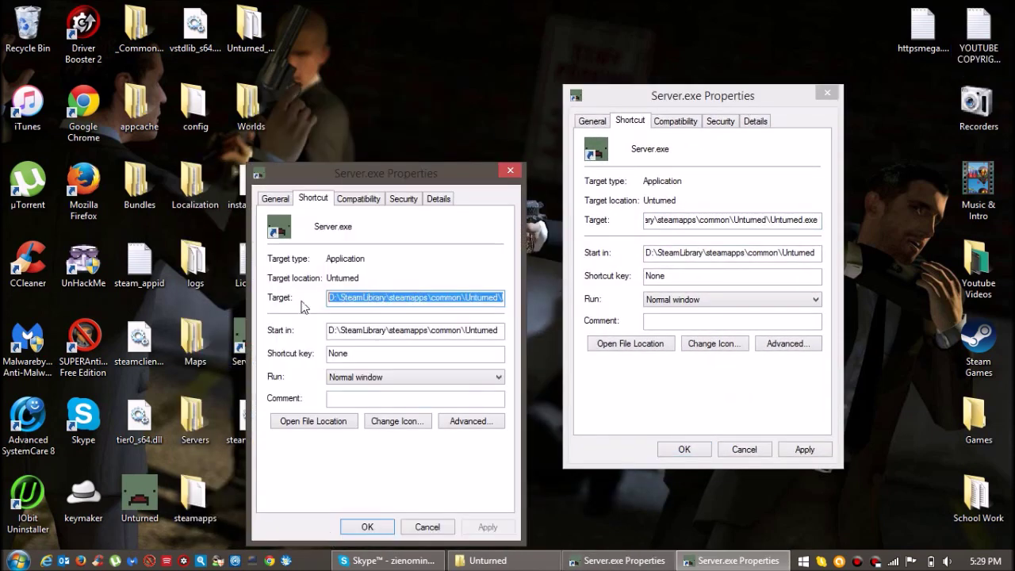
key(Home)
key(shift+End)
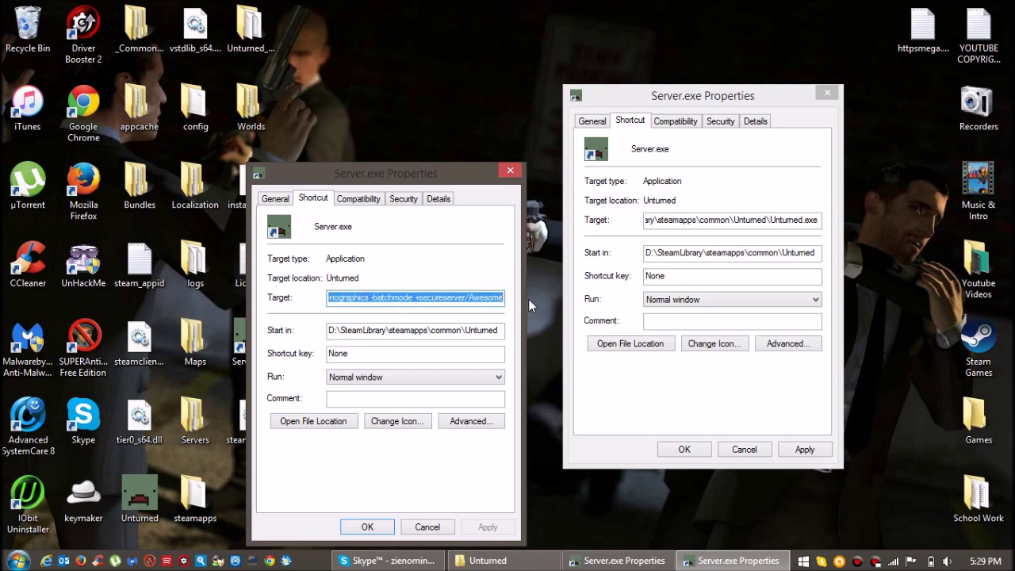
key(End)
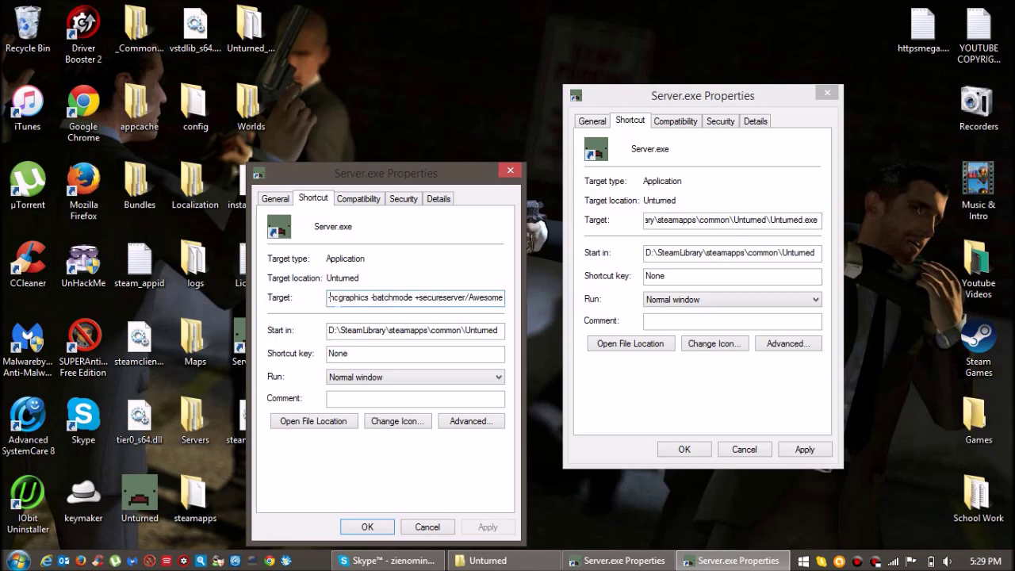
click(329, 297)
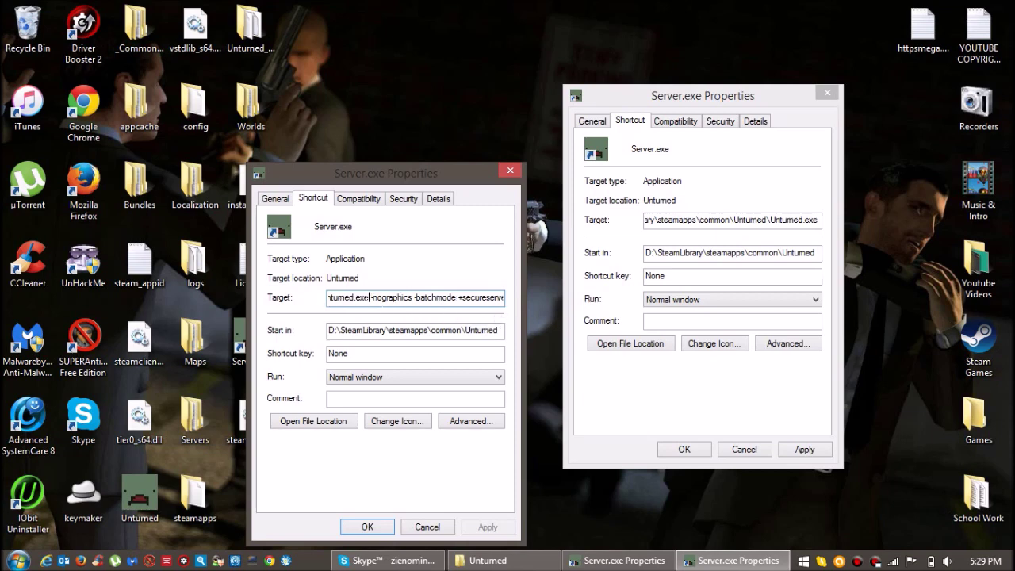
key(shift+End)
key(ctrl+c)
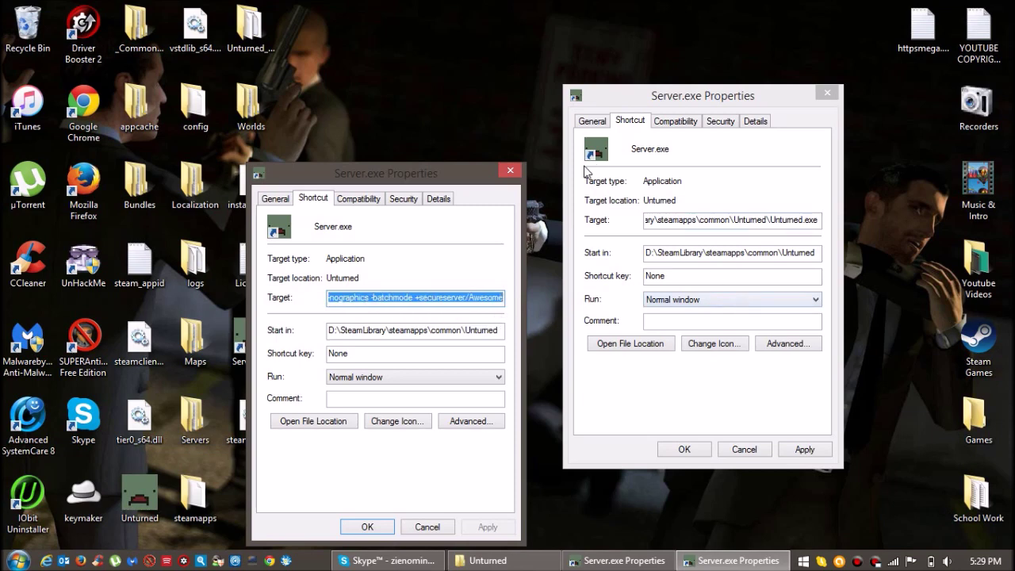
click(510, 170)
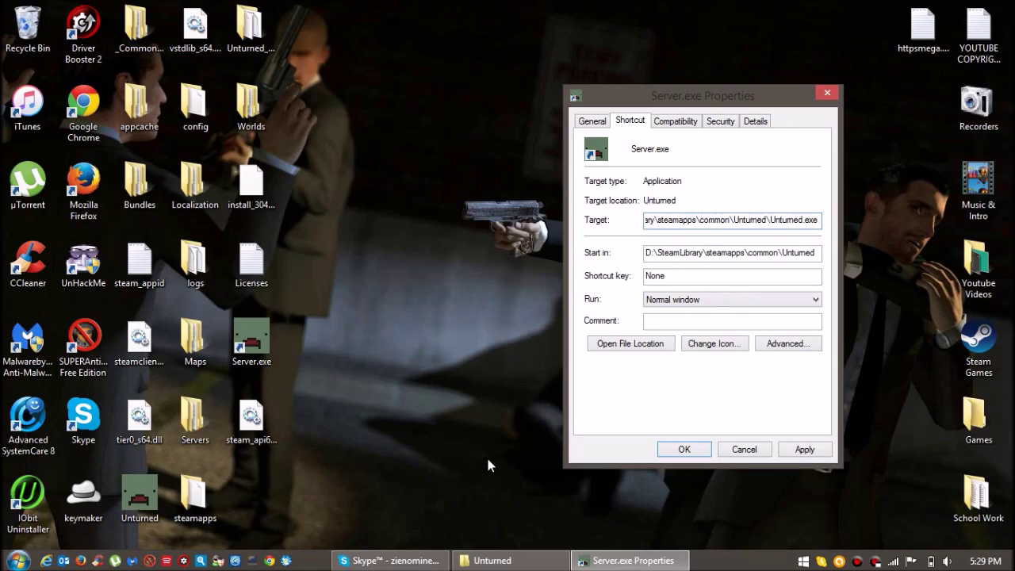
Paste -nographics -batchmode +secureserver launch options into the Server.exe Target.
click(492, 561)
click(633, 561)
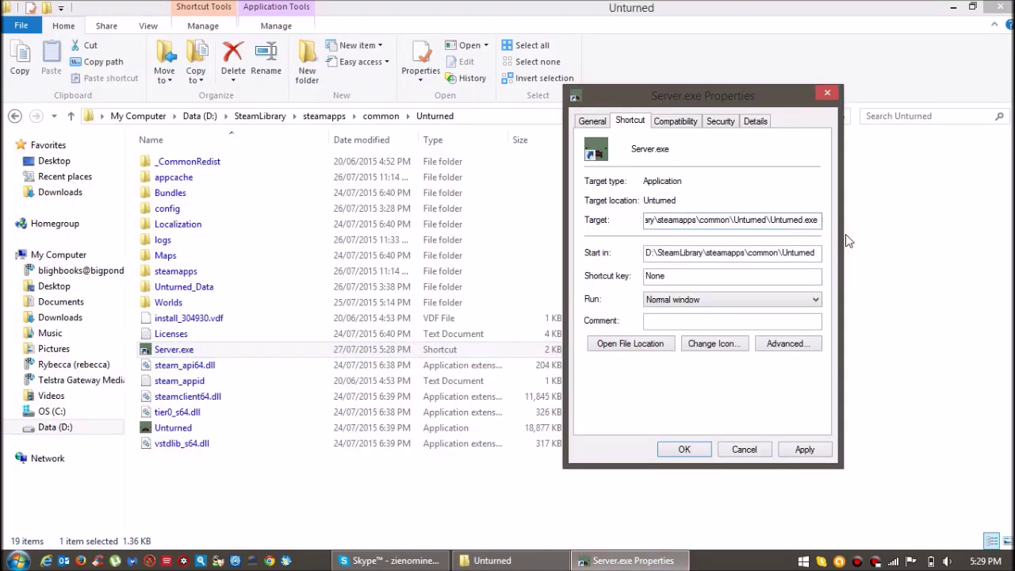
key(ctrl+v)
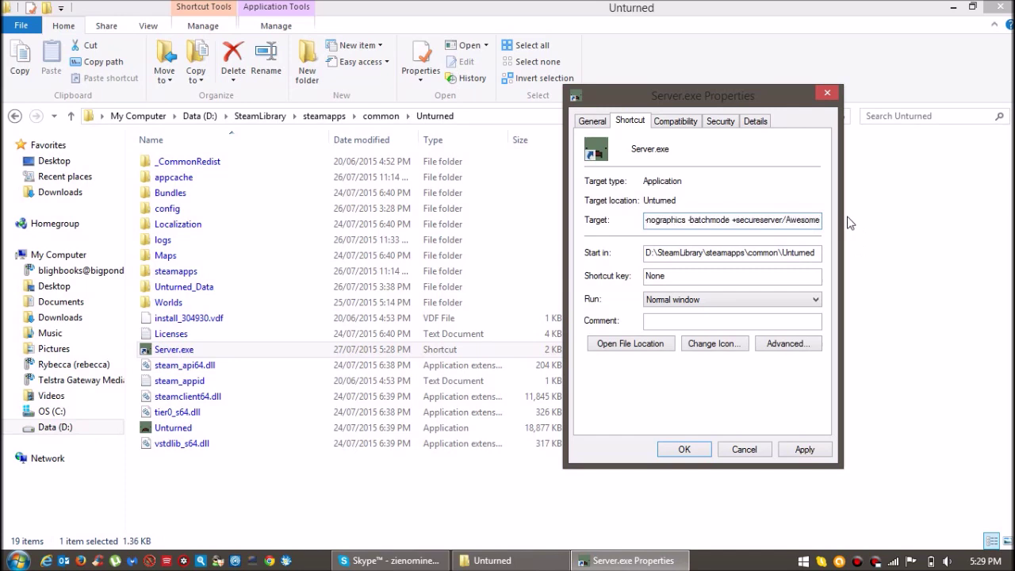
key(ctrl+z)
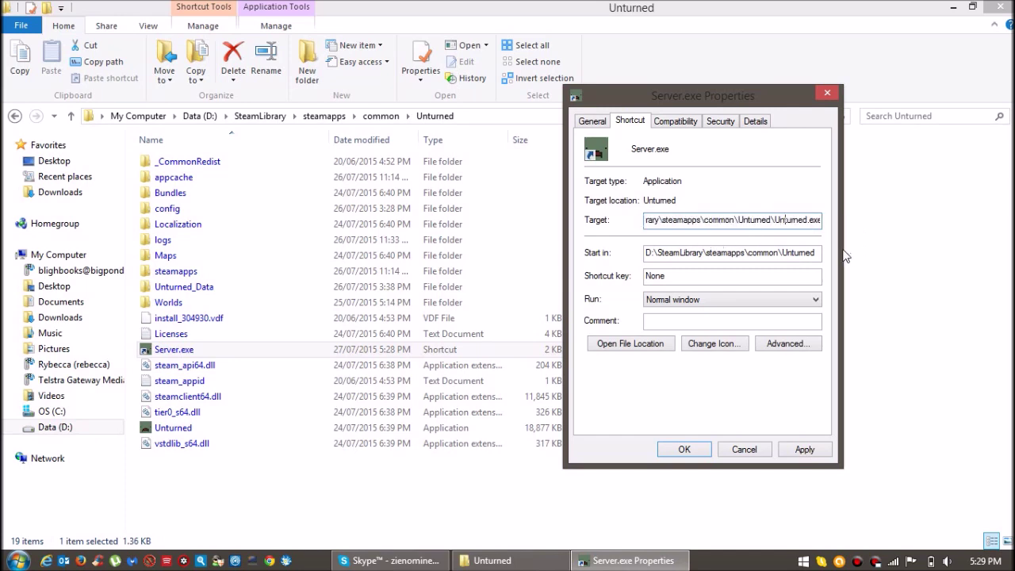
text(-nographics)
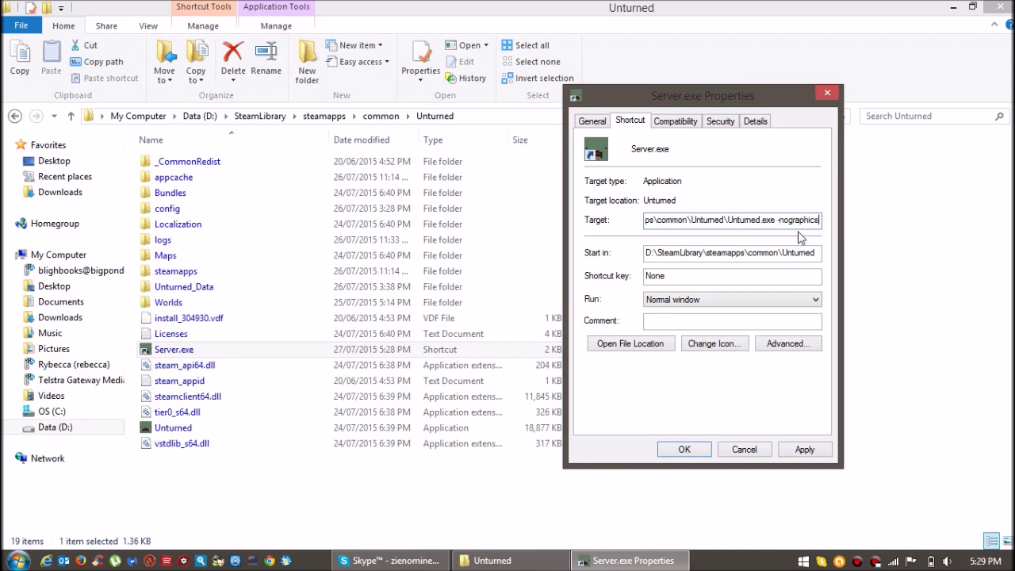
text(-batchmode)
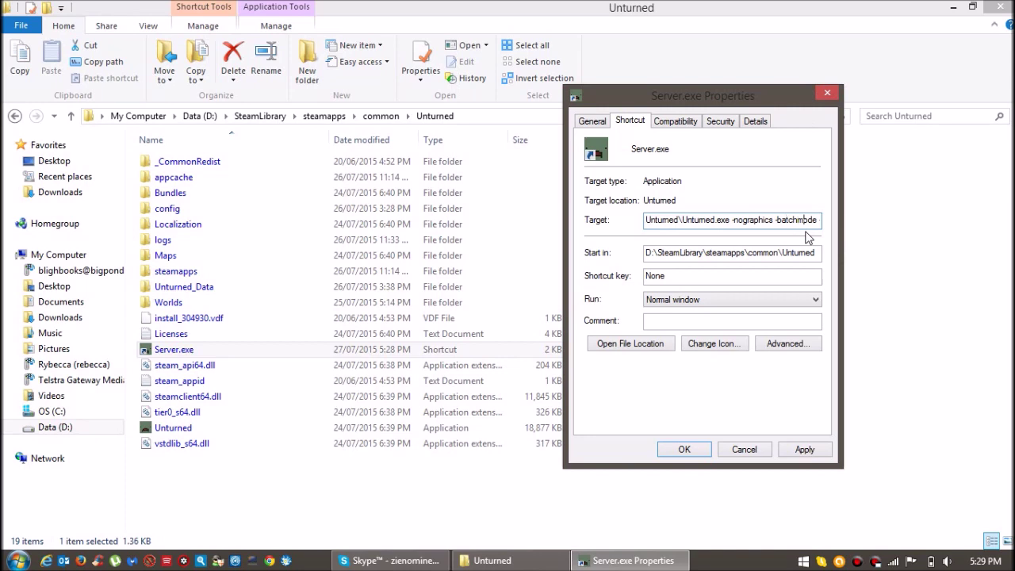
text(+secureserver)
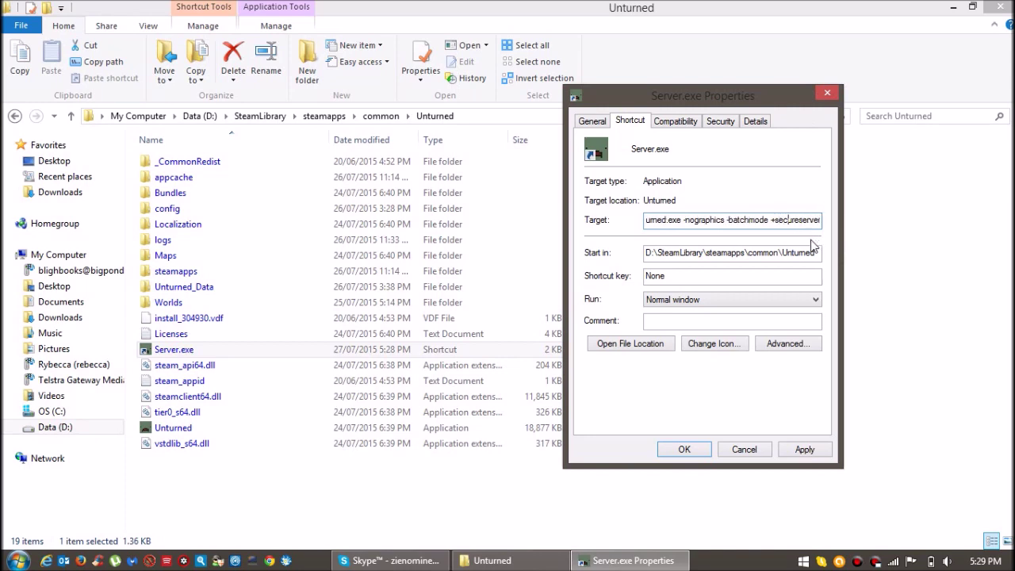
text(/Awesome)
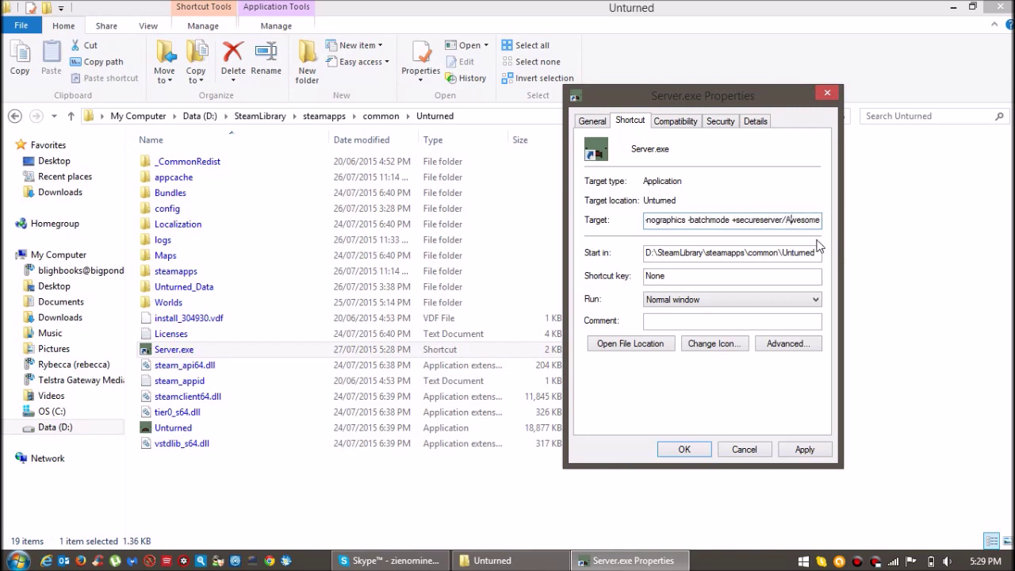
Set the server name in the Target to Awesome and apply the change.
key(BackSpace)
key(BackSpace)
key(BackSpace)
key(BackSpace)
key(BackSpace)
key(BackSpace)
key(BackSpace)
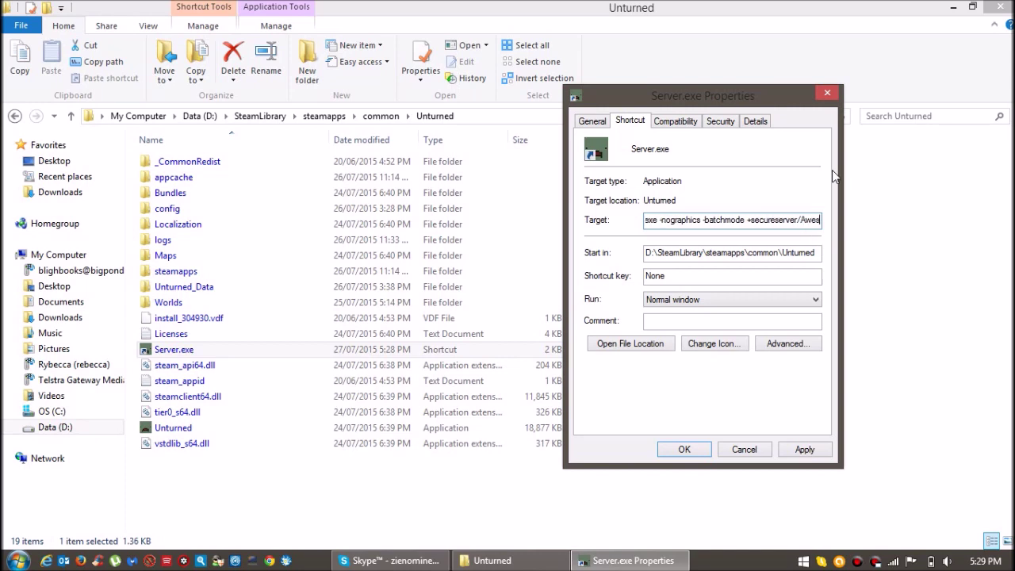
text(ser)
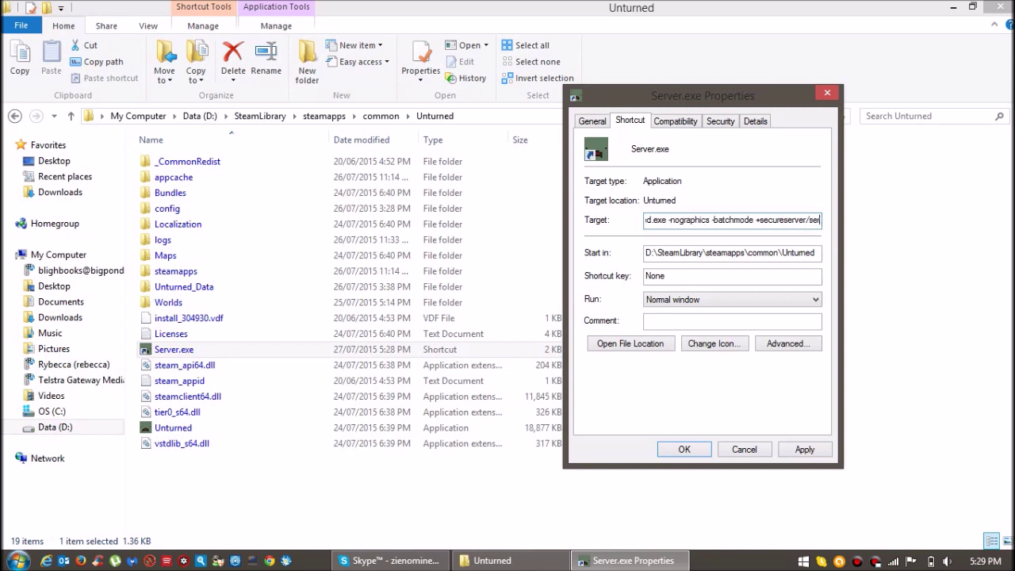
text(vername)
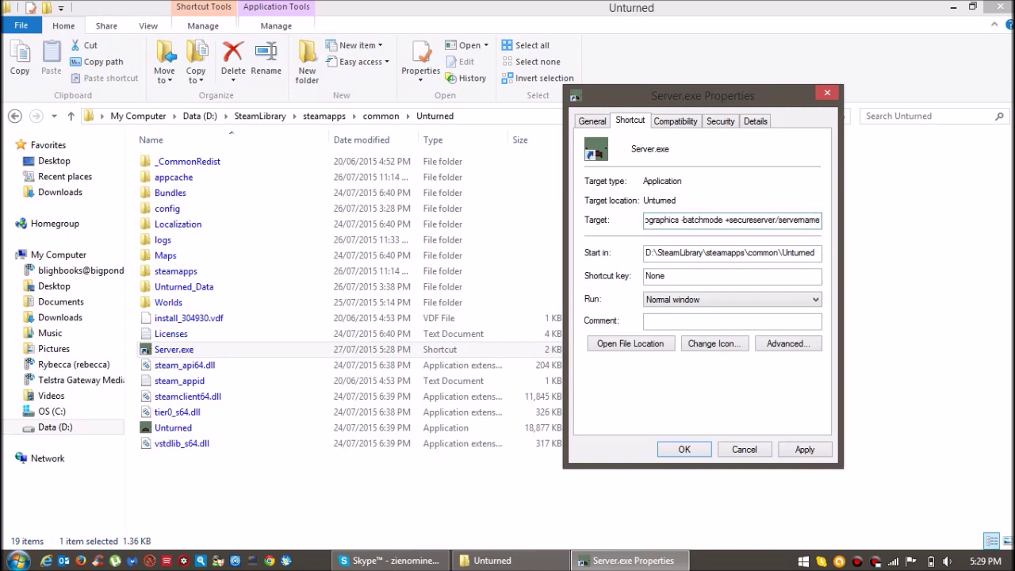
key(BackSpace)
key(BackSpace)
key(BackSpace)
key(BackSpace)
key(BackSpace)
key(BackSpace)
key(BackSpace)
key(BackSpace)
key(BackSpace)
key(BackSpace)
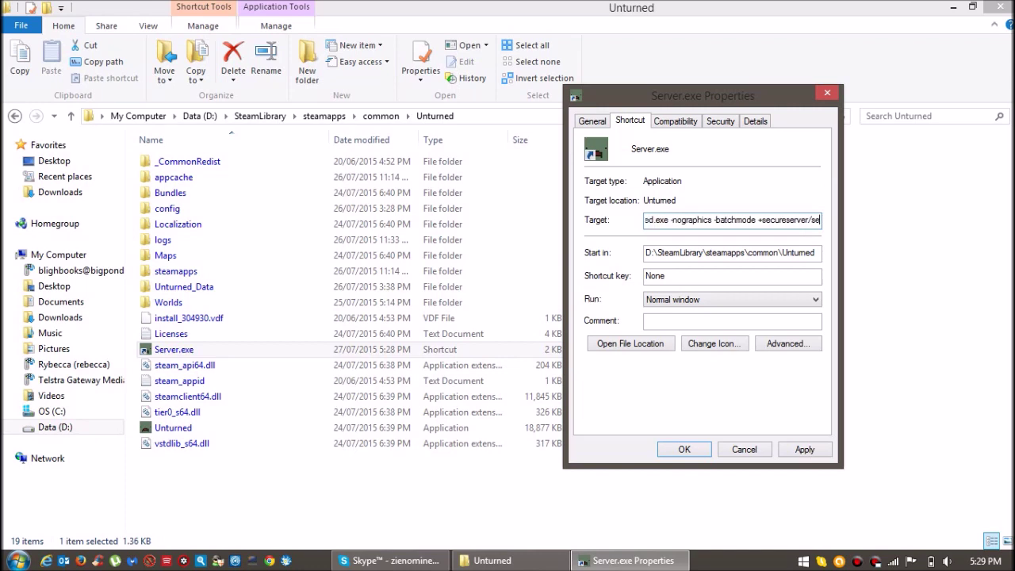
text(UndeadZie)
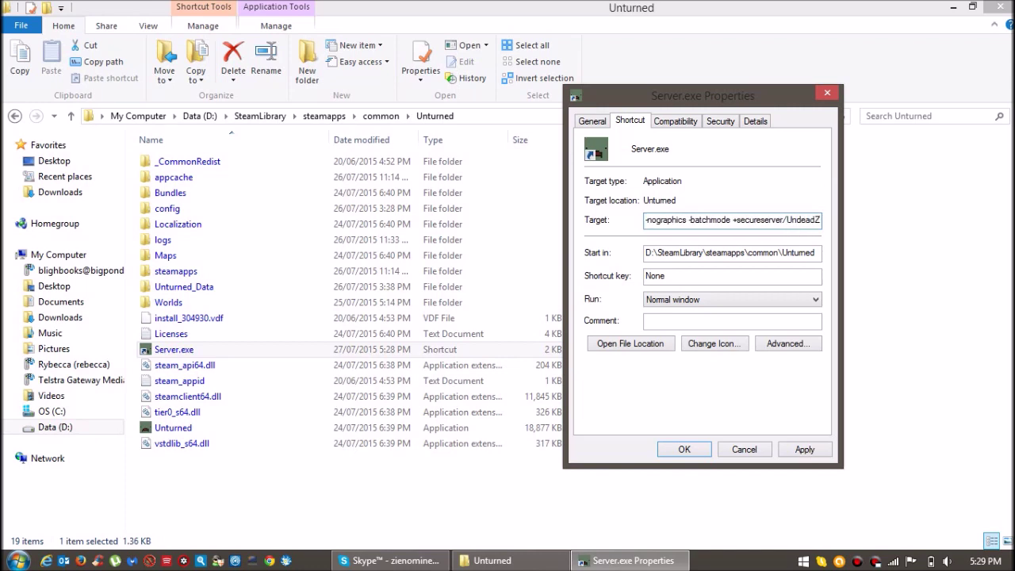
key(BackSpace)
key(BackSpace)
key(BackSpace)
key(BackSpace)
key(BackSpace)
key(BackSpace)
key(BackSpace)
key(BackSpace)
key(BackSpace)
text(Awesome)
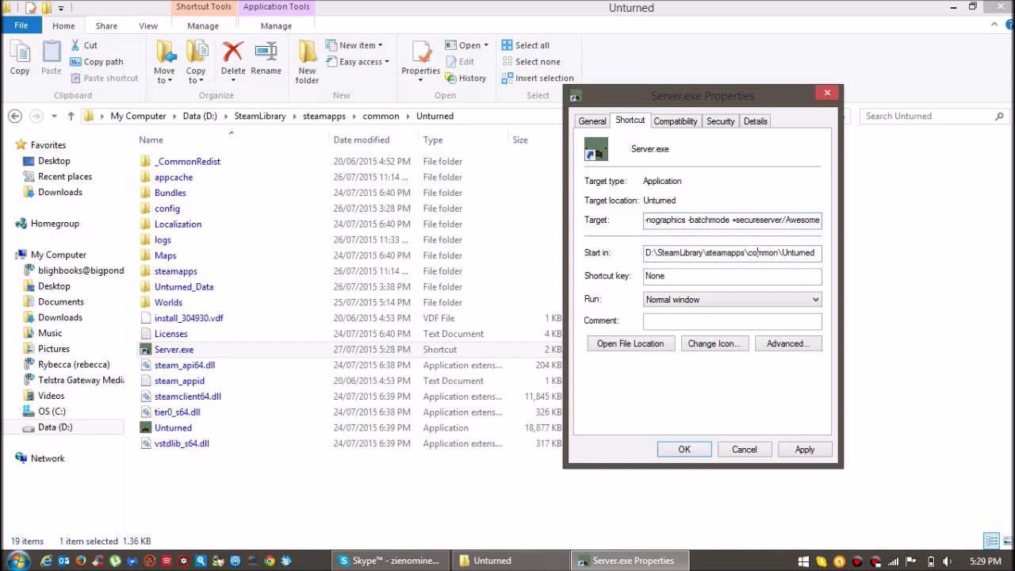
click(793, 451)
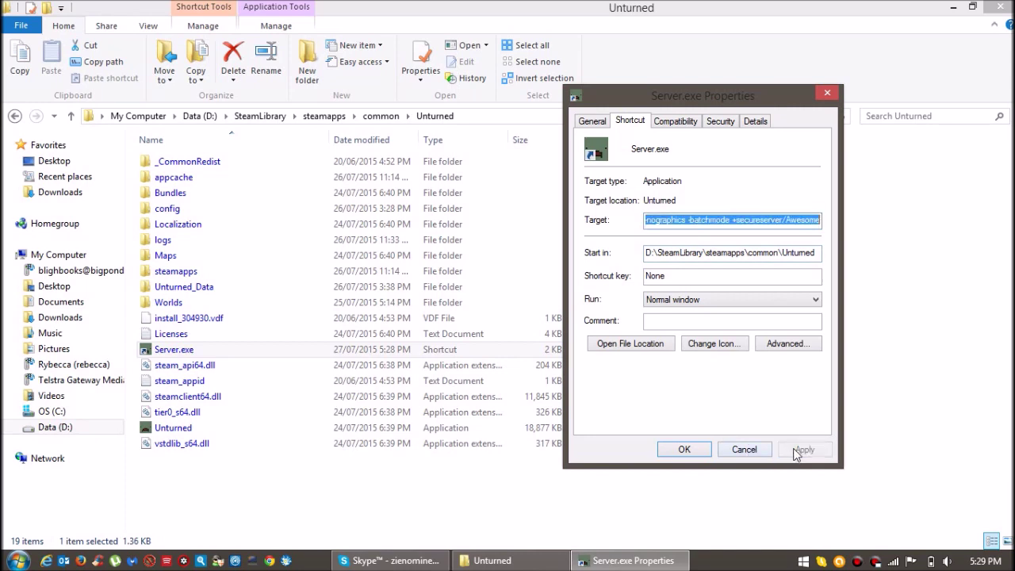
click(680, 449)
click(311, 496)
Launch Server.exe once, move its console window aside, then close the console.
double_click(175, 351)
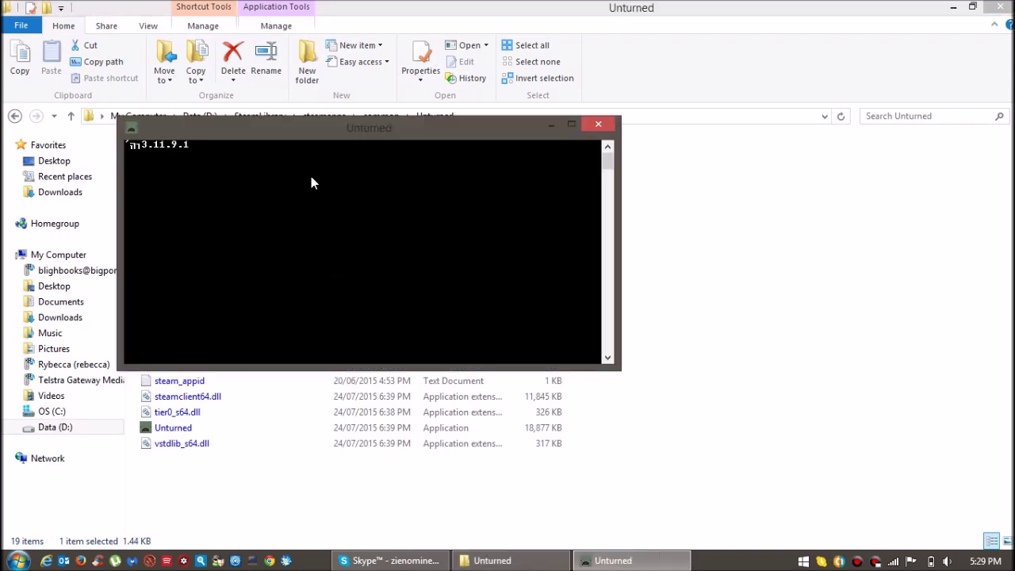
drag(352, 131, 491, 99)
drag(320, 82, 478, 75)
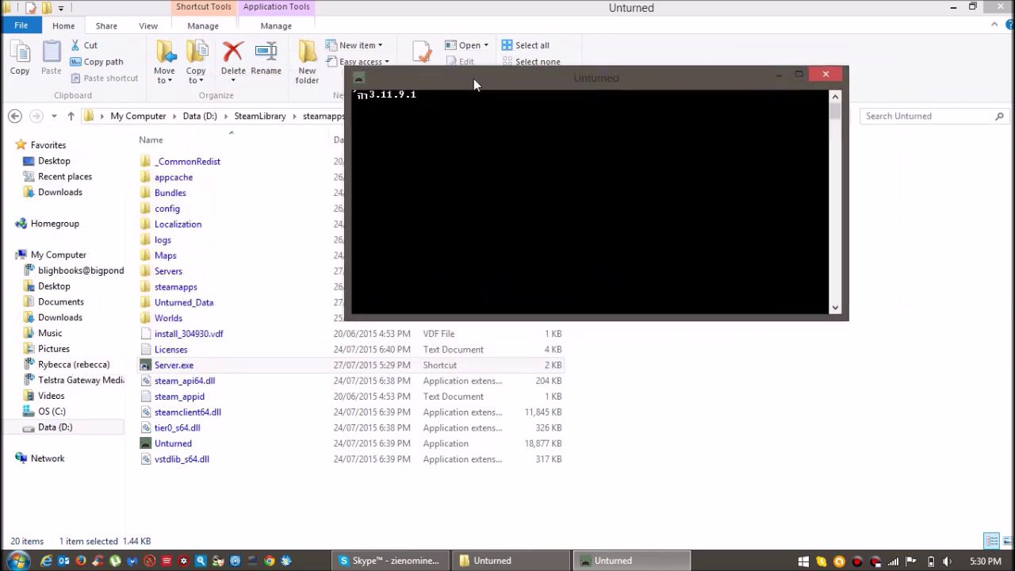
click(830, 80)
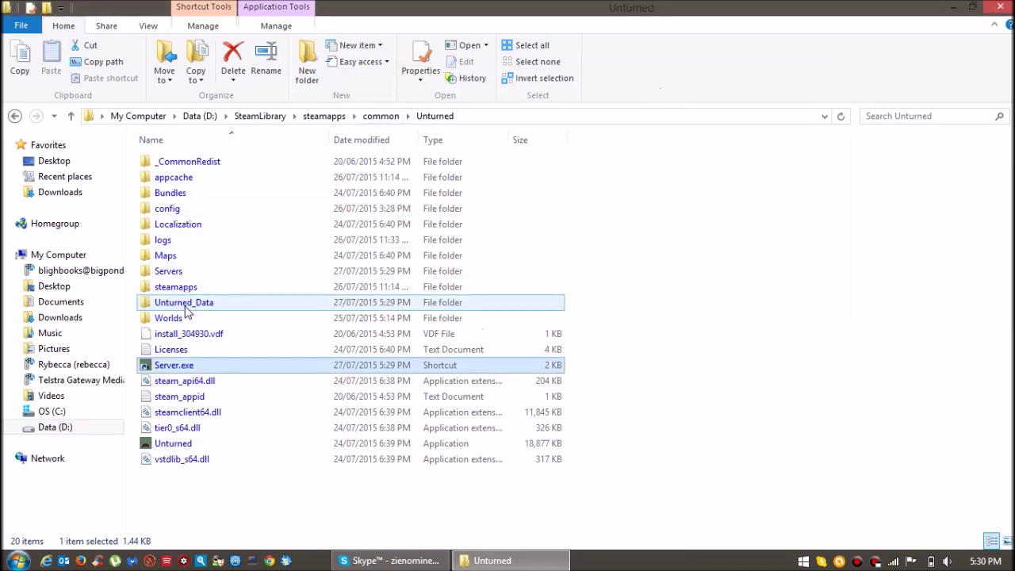
Open Servers > Awesome > Server > Commands.dat in Notepad.
double_click(181, 273)
double_click(181, 162)
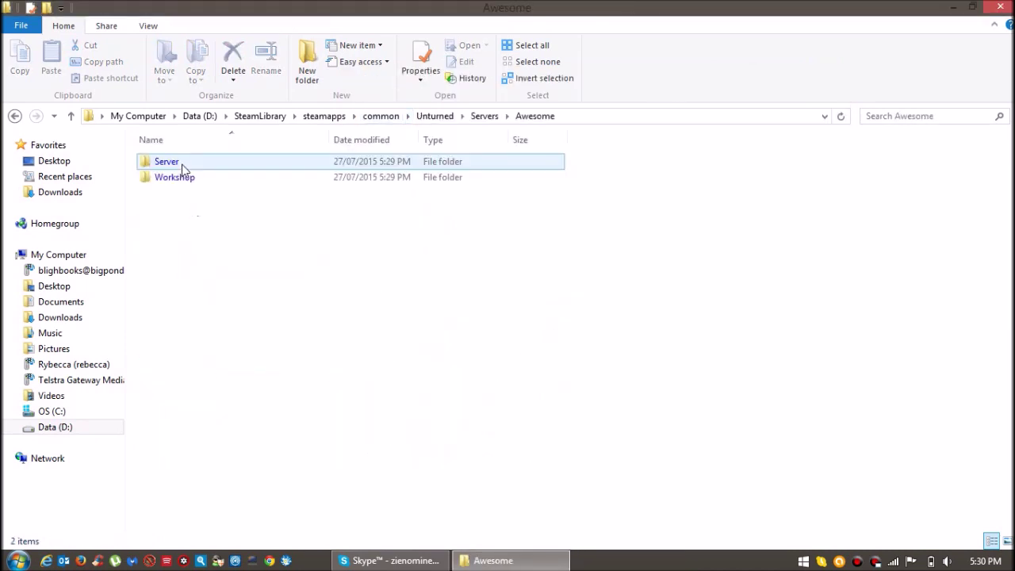
double_click(182, 162)
double_click(183, 163)
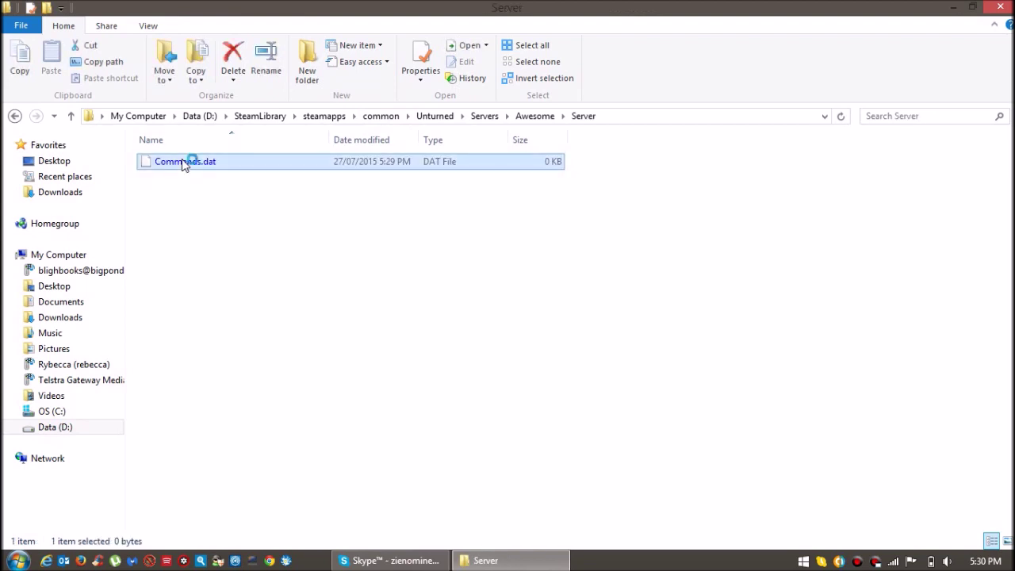
click(396, 205)
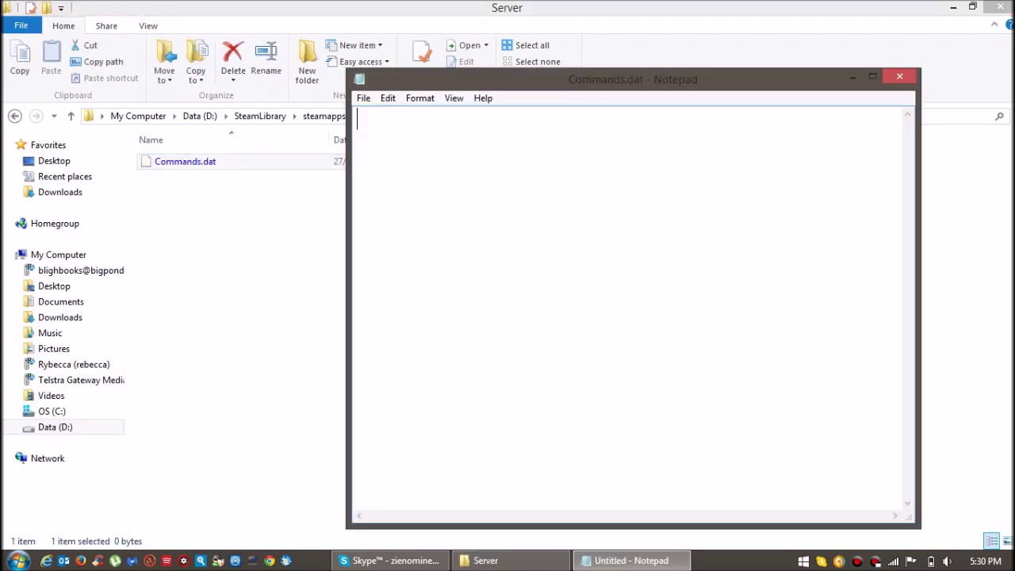
click(951, 7)
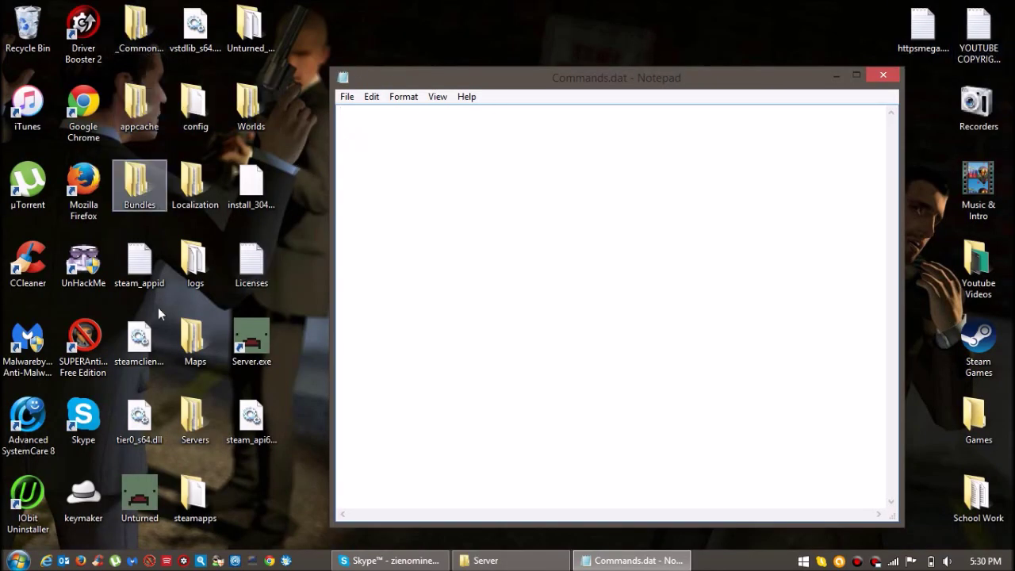
Reopen Commands.dat in Notepad, select all its setting lines, and close the original window.
double_click(195, 418)
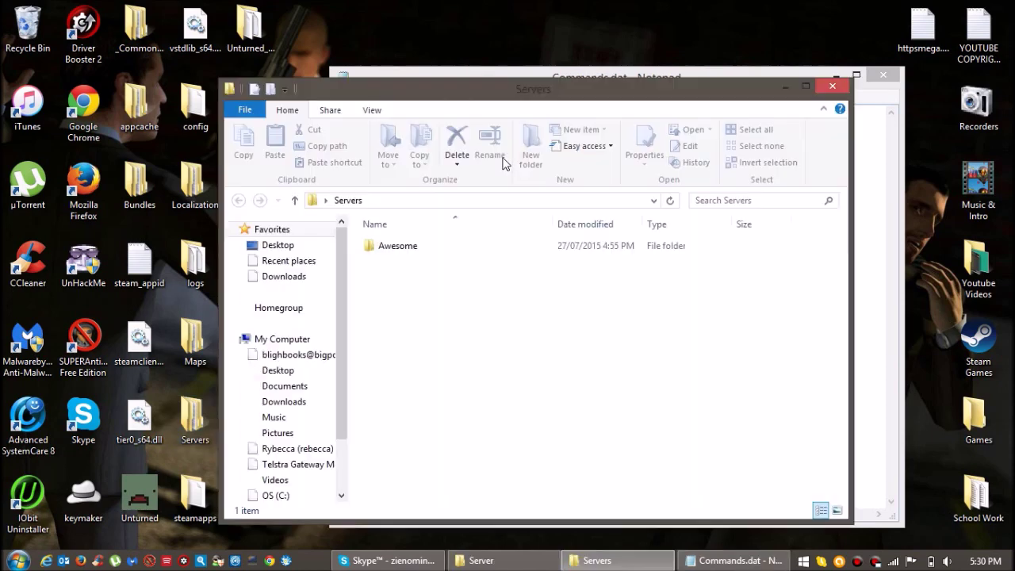
double_click(419, 247)
click(418, 247)
double_click(408, 278)
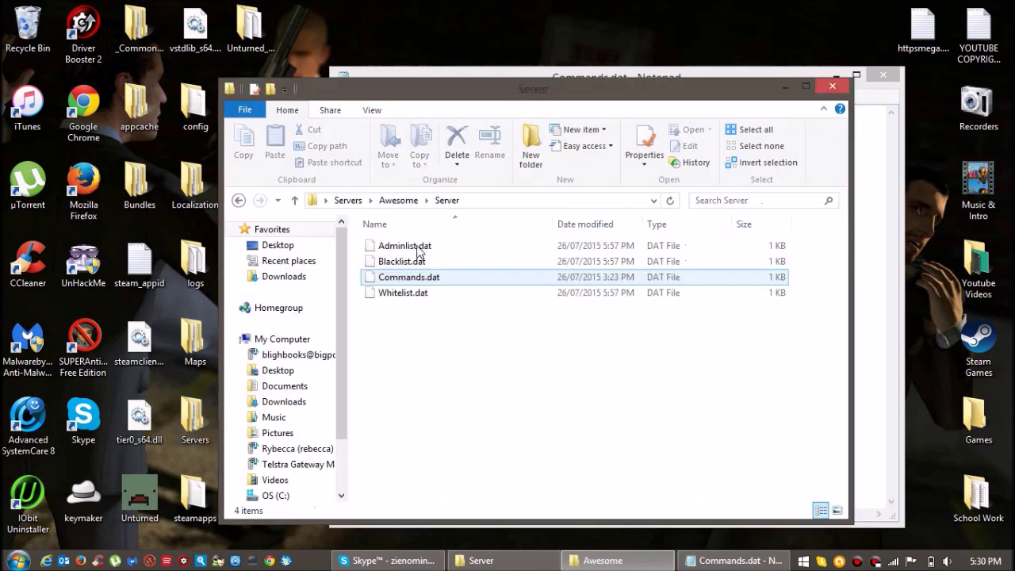
double_click(409, 277)
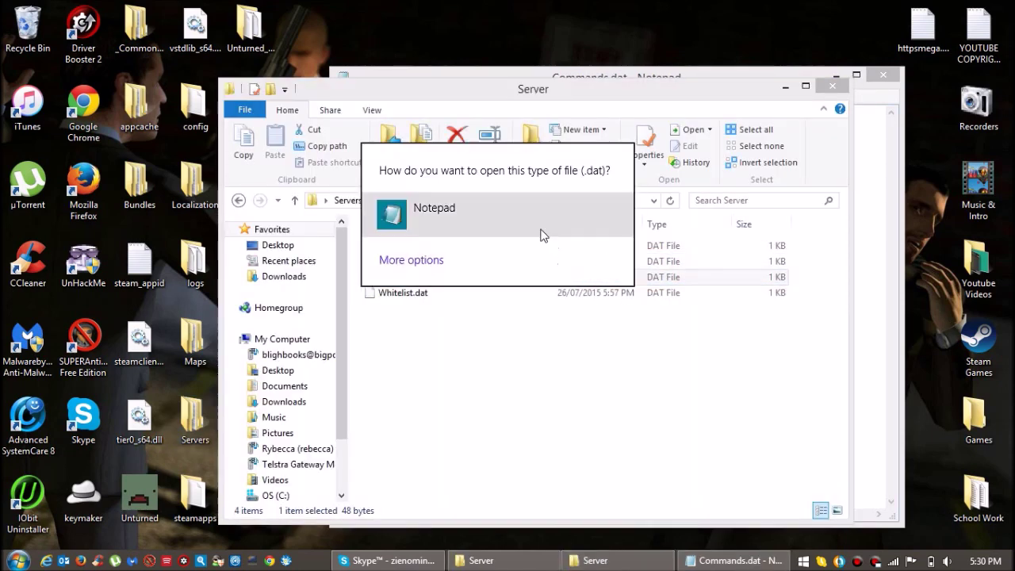
click(539, 233)
key(ctrl+a)
key(ctrl+c)
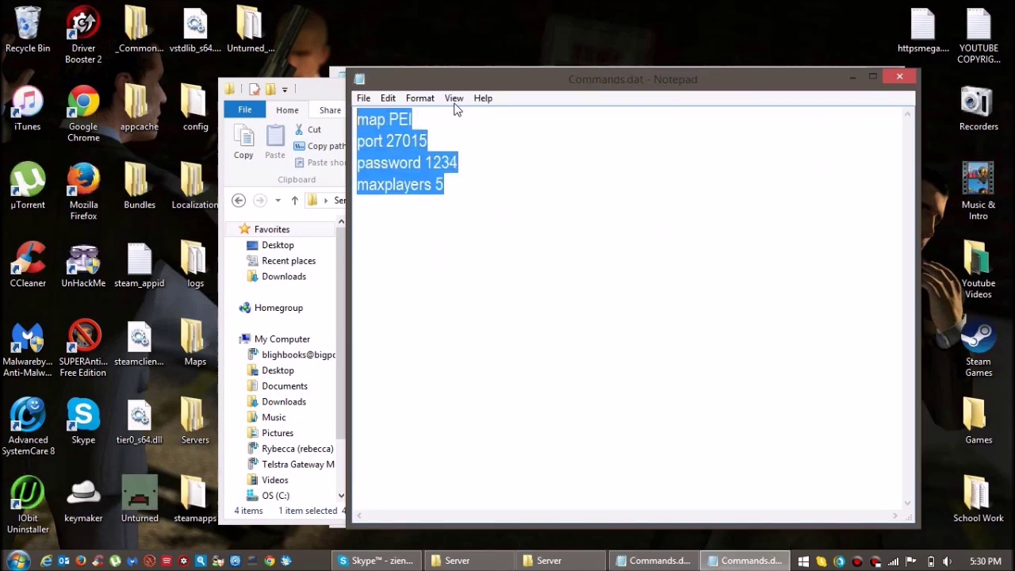
click(888, 75)
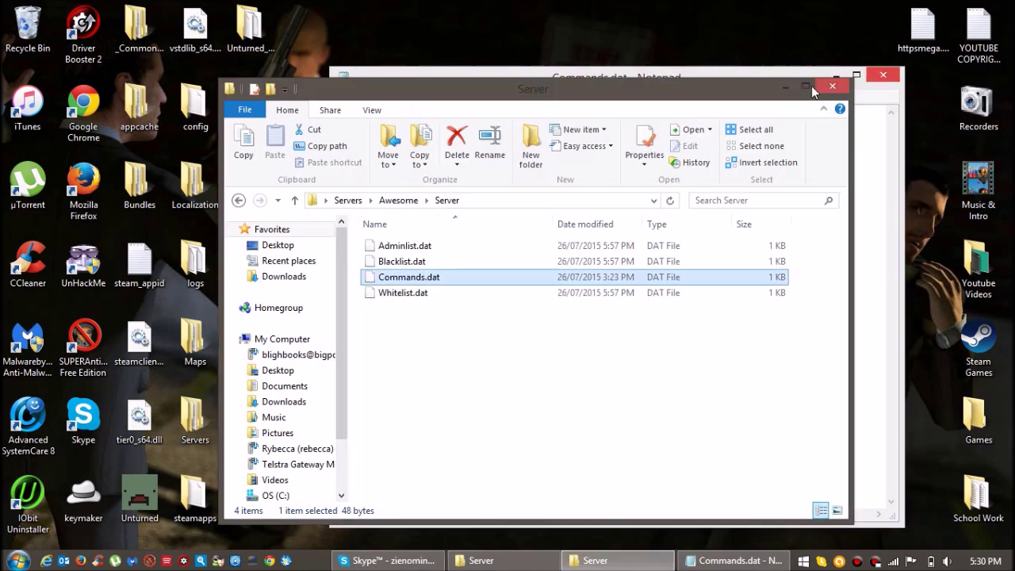
Paste the four setting lines into Commands.dat and reposition the Notepad window.
key(ctrl+v)
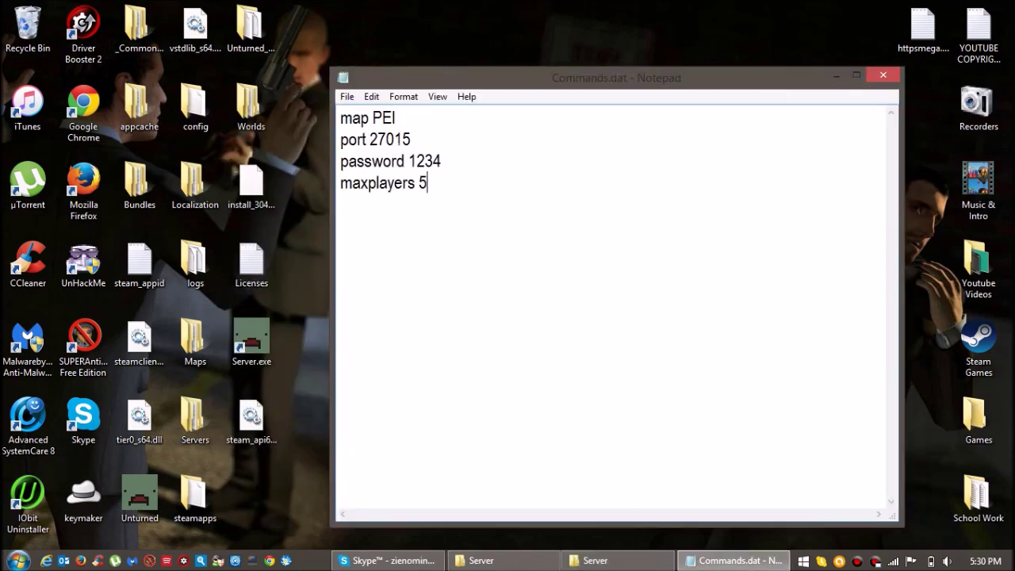
drag(411, 140, 319, 118)
drag(428, 183, 332, 115)
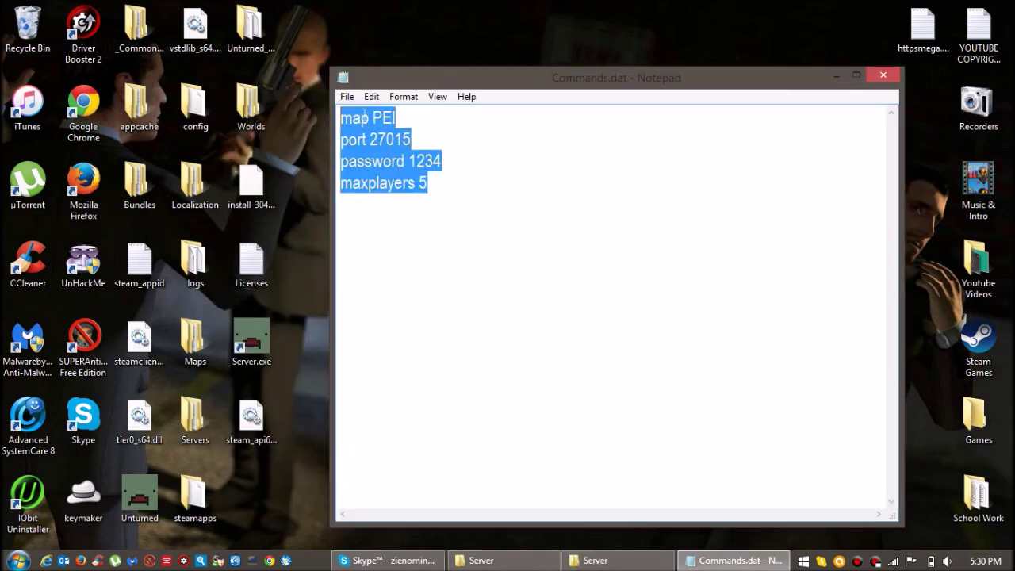
click(442, 161)
drag(428, 183, 325, 114)
click(428, 183)
drag(428, 183, 313, 117)
click(442, 161)
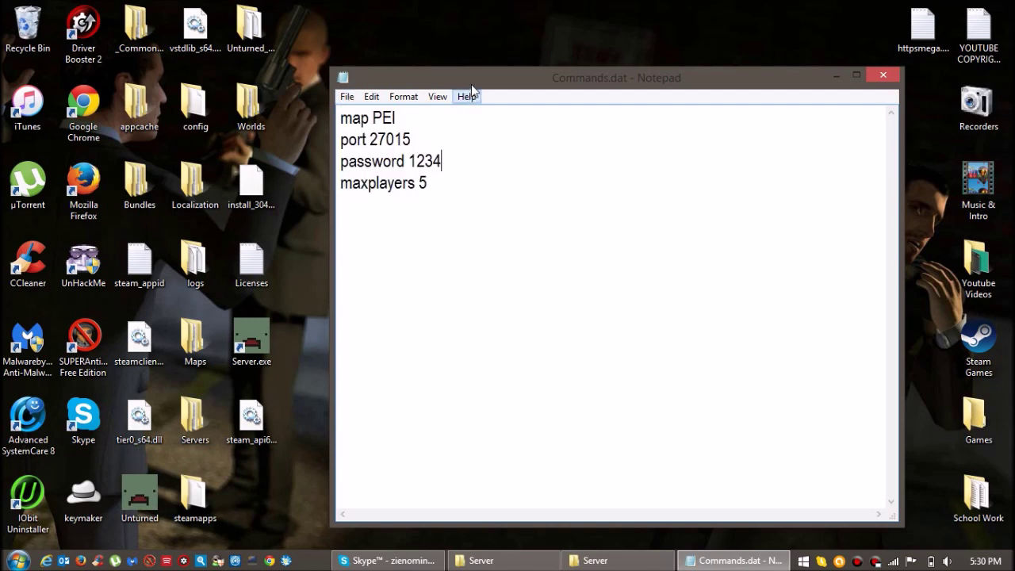
drag(471, 84, 302, 34)
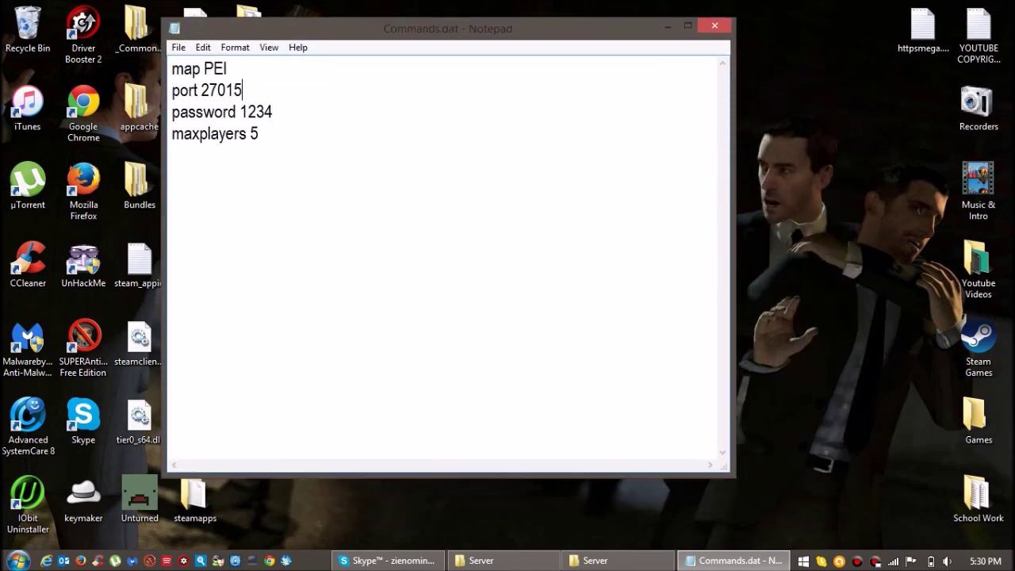
Review the map PEI, port 27015, password and maxplayers 5 lines, then save the file.
key(shift+End)
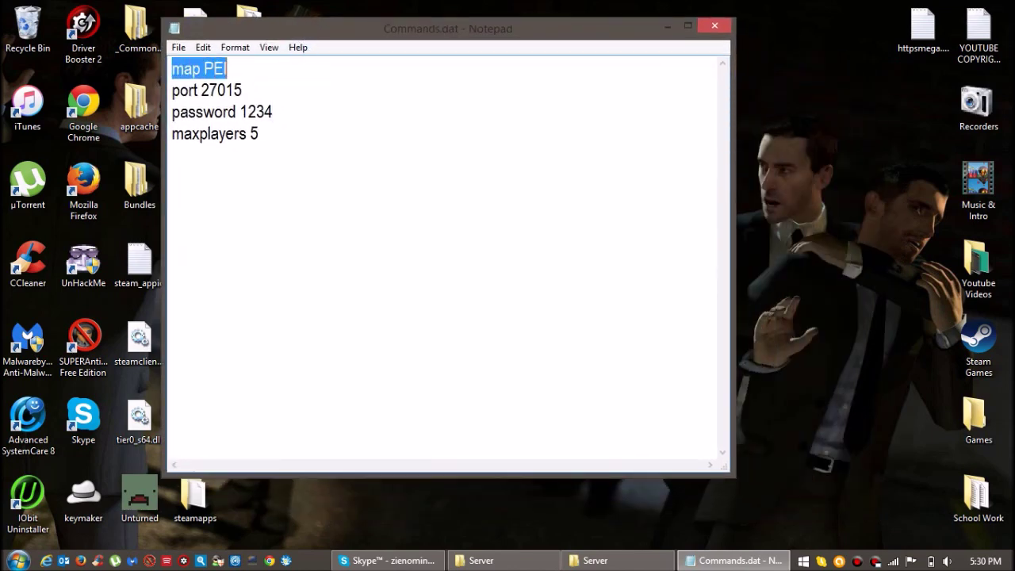
key(ctrl+End)
key(shift+Left)
key(shift+Left)
key(shift+Left)
key(shift+Left)
key(shift+Left)
key(shift+Left)
key(shift+Left)
key(shift+Left)
key(shift+Left)
key(shift+Left)
key(shift+Left)
key(shift+Left)
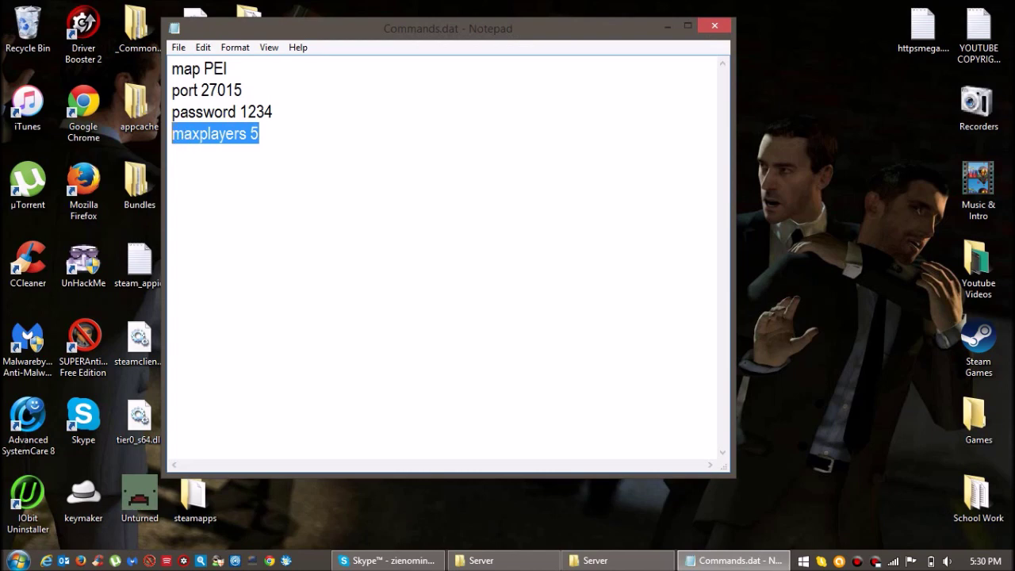
key(End)
key(shift+Left)
key(shift+Left)
key(shift+Left)
key(shift+Left)
key(shift+Left)
key(shift+Left)
key(shift+Left)
key(shift+Left)
key(shift+Left)
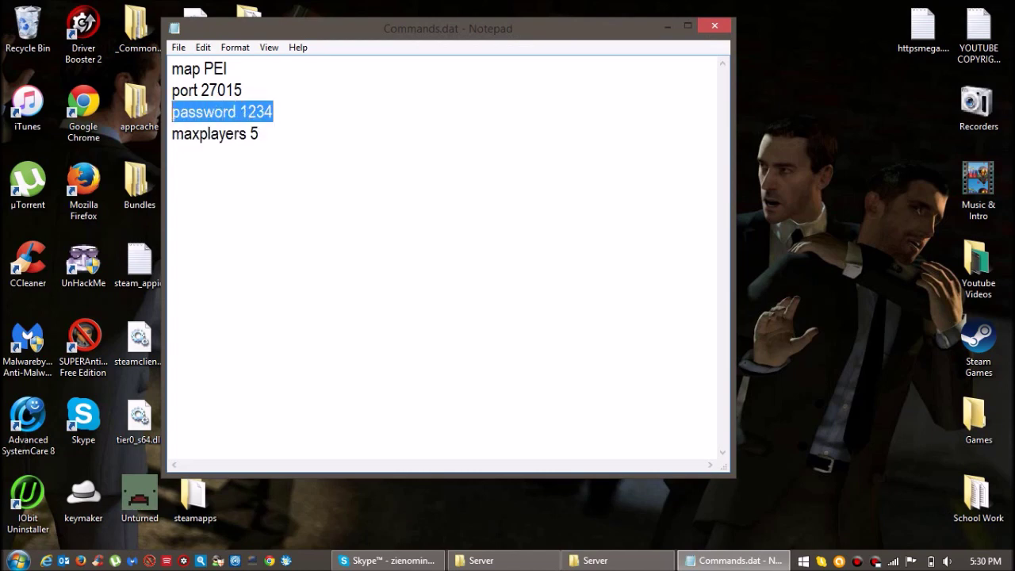
click(242, 89)
drag(243, 90, 161, 95)
click(272, 112)
click(179, 47)
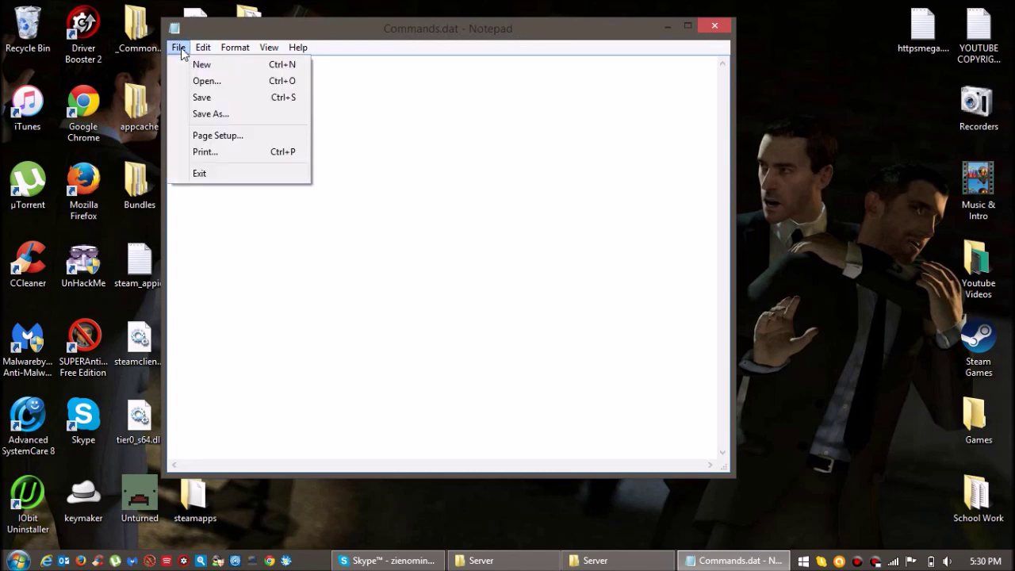
click(178, 48)
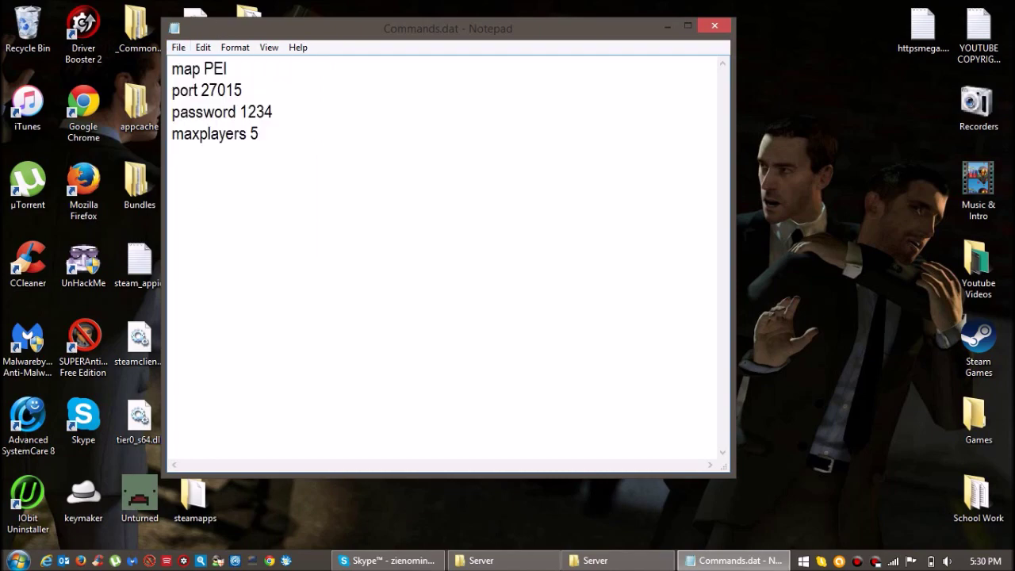
Close Notepad and the duplicate Server folder windows.
click(716, 28)
click(632, 560)
click(511, 560)
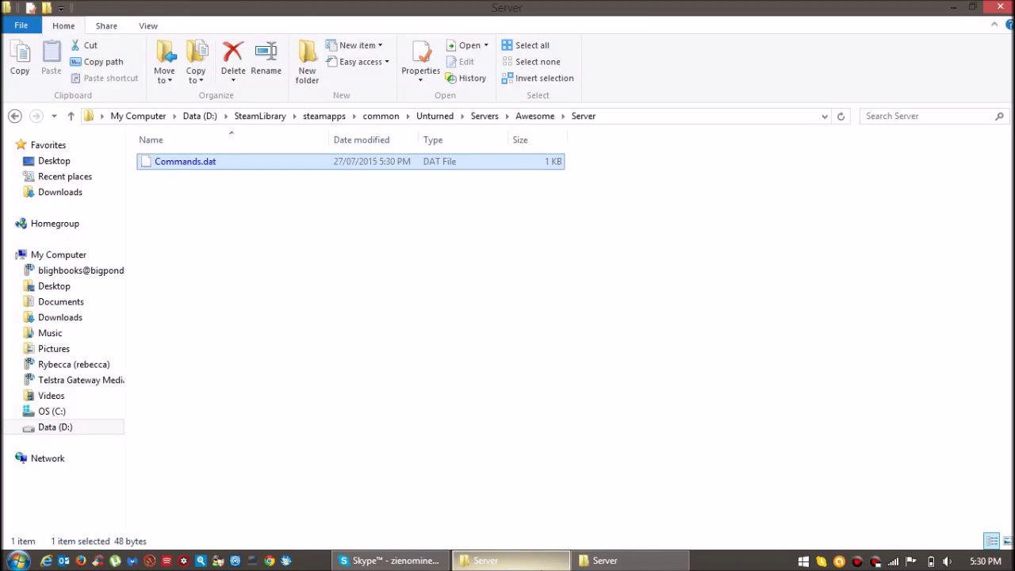
click(581, 561)
click(404, 277)
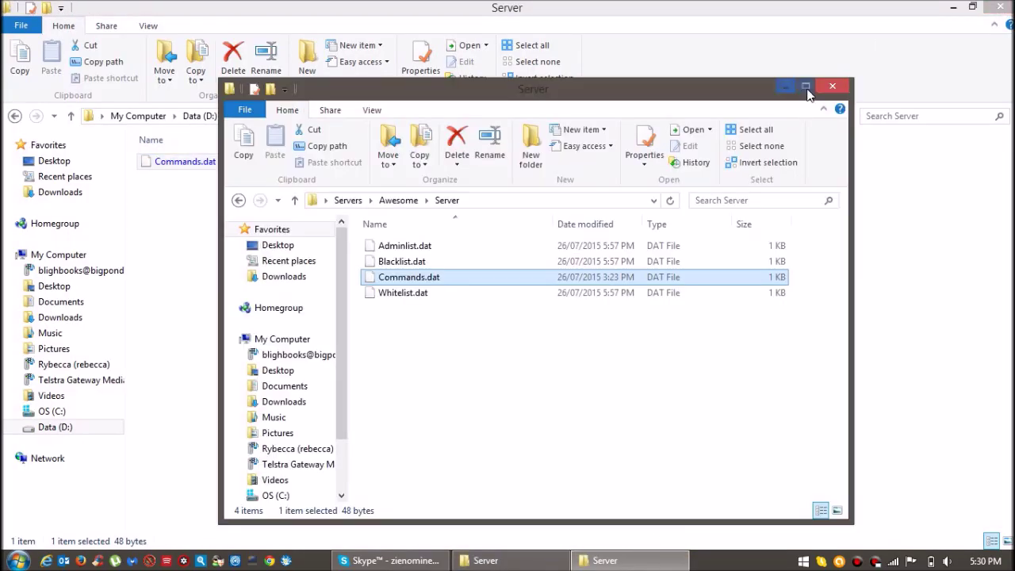
key(alt+F4)
Reopen Commands.dat in Notepad to verify it, then return to the Unturned game folder.
double_click(195, 167)
click(393, 214)
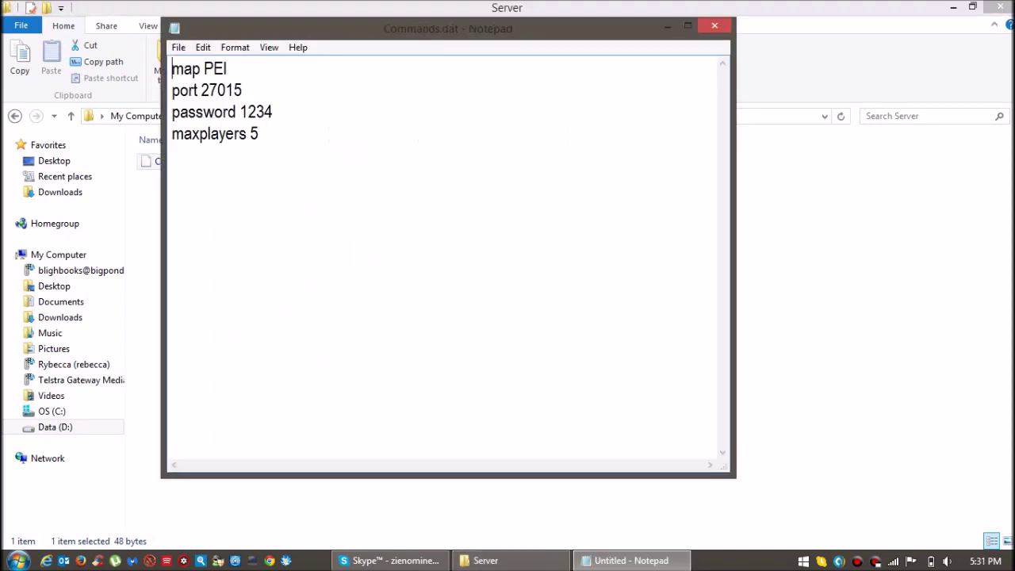
click(714, 25)
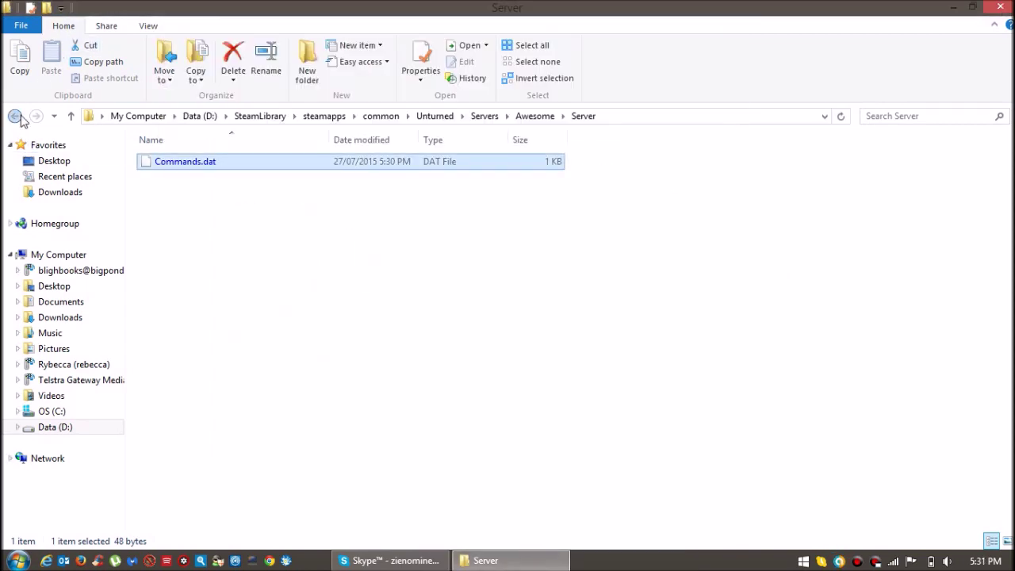
click(14, 116)
click(14, 116)
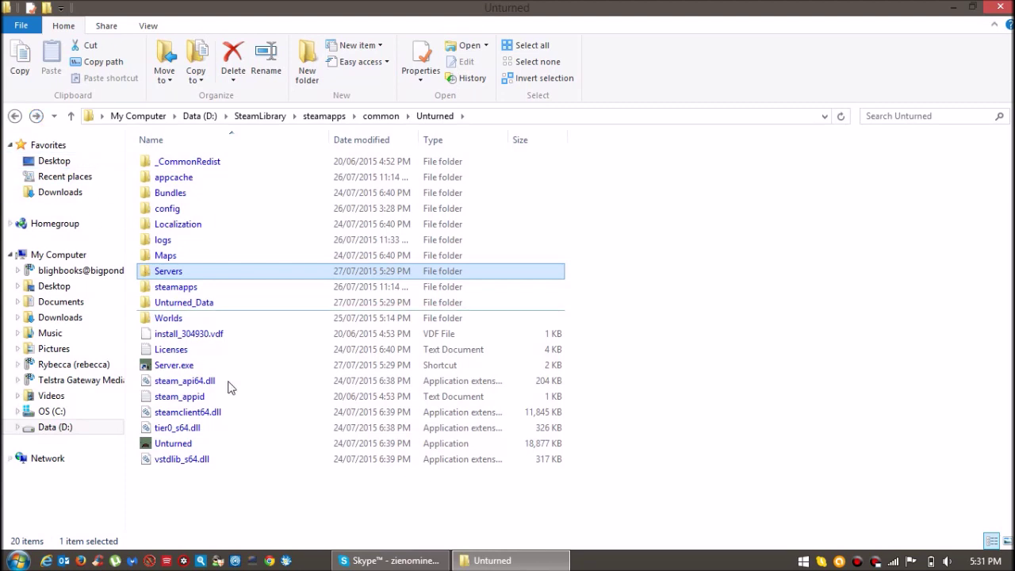
Launch Server.exe and run help to list the server commands.
double_click(223, 365)
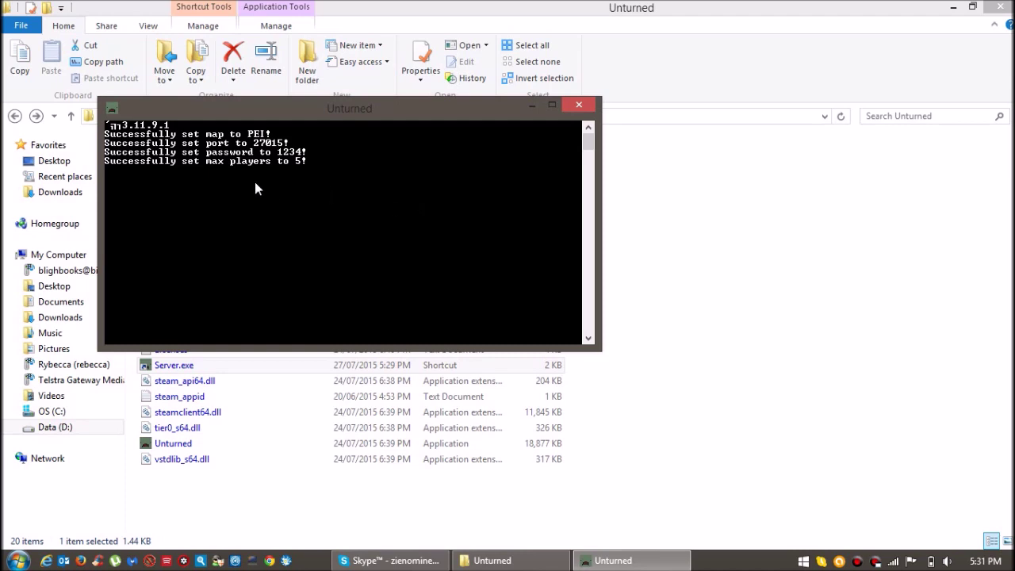
text(help)
key(BackSpace)
key(BackSpace)
key(Return)
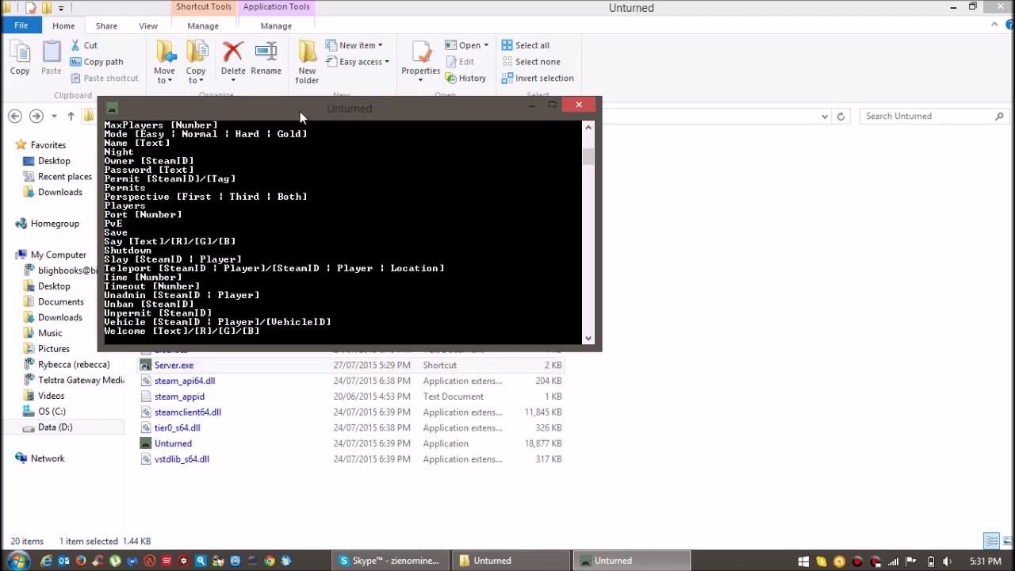
drag(299, 111, 248, 123)
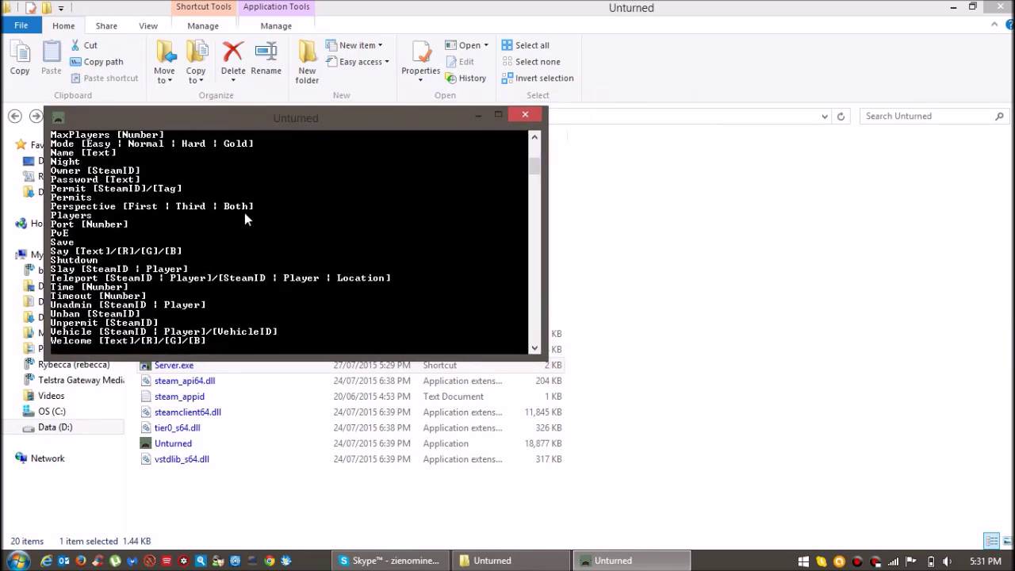
Run admin for the player, which reports no player found, then minimize the windows.
text(admin R)
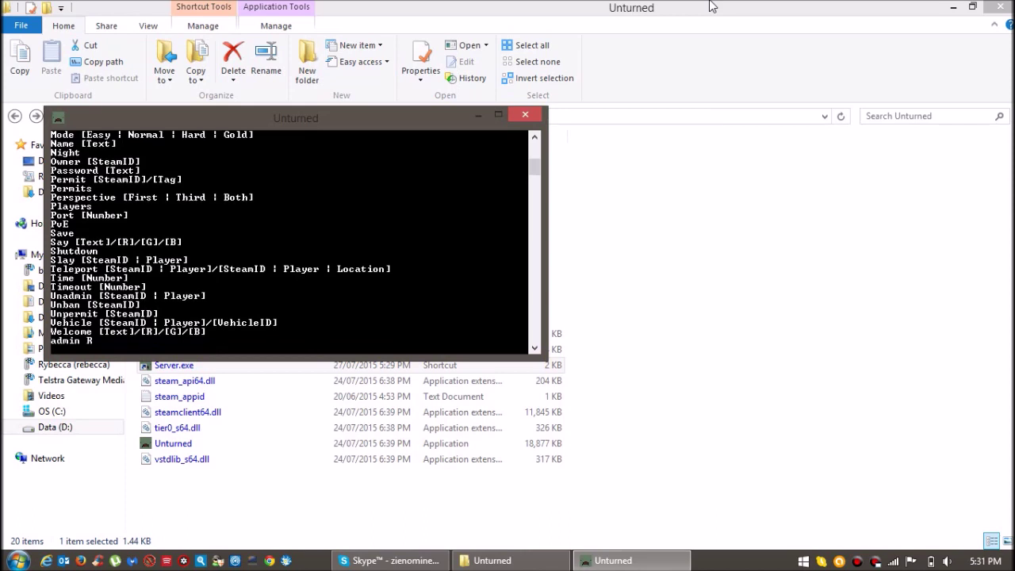
text(yan)
key(Return)
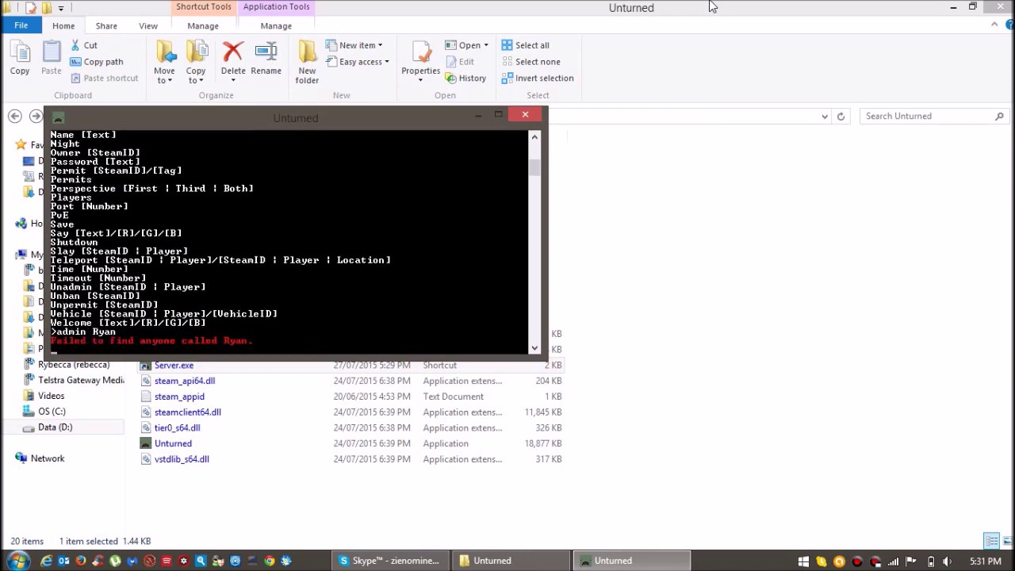
click(476, 118)
click(952, 7)
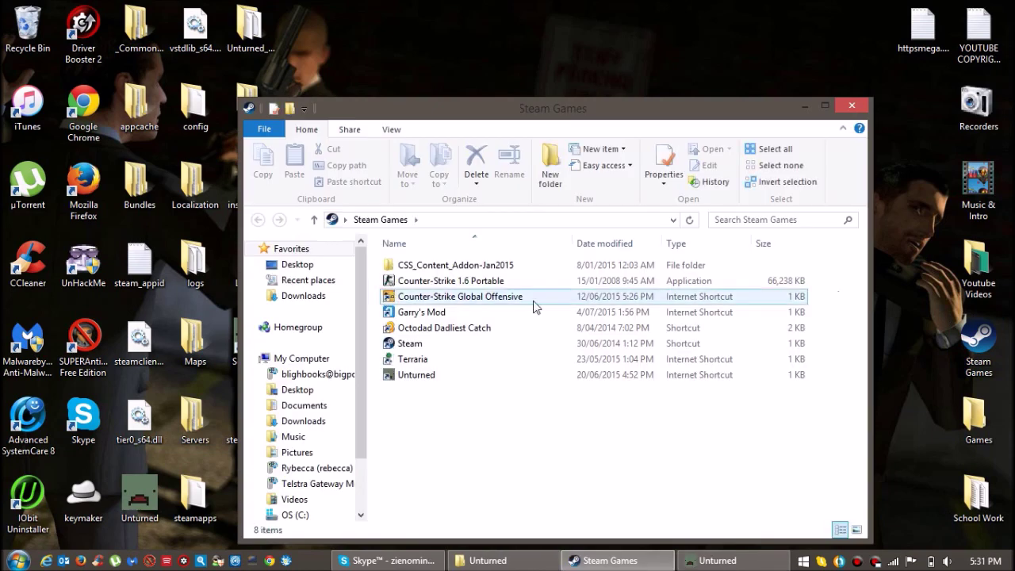
Launch Unturned from the Steam Games folder, then start LogMeIn Hamachi via a 'log' search.
double_click(412, 374)
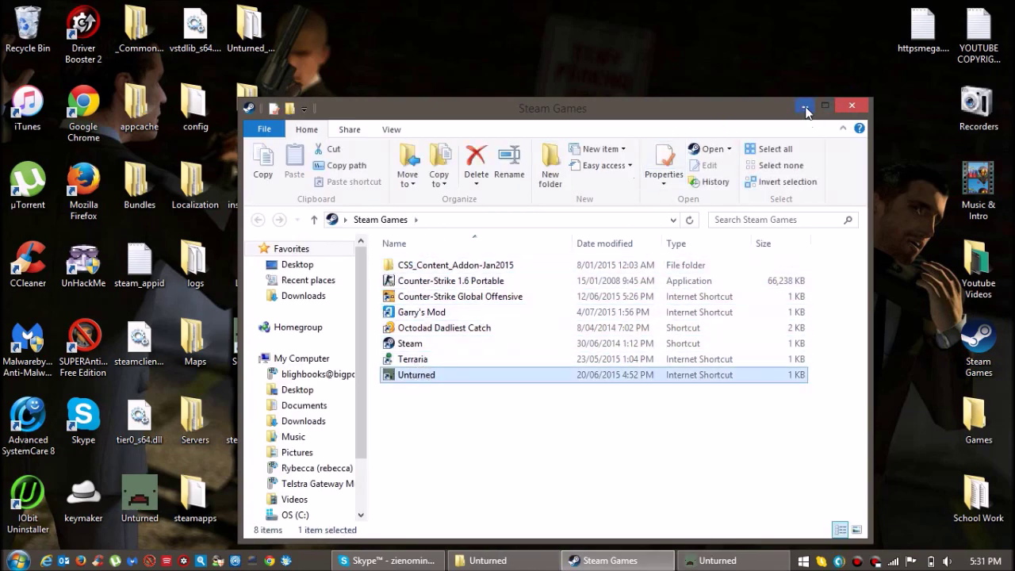
click(805, 105)
click(18, 560)
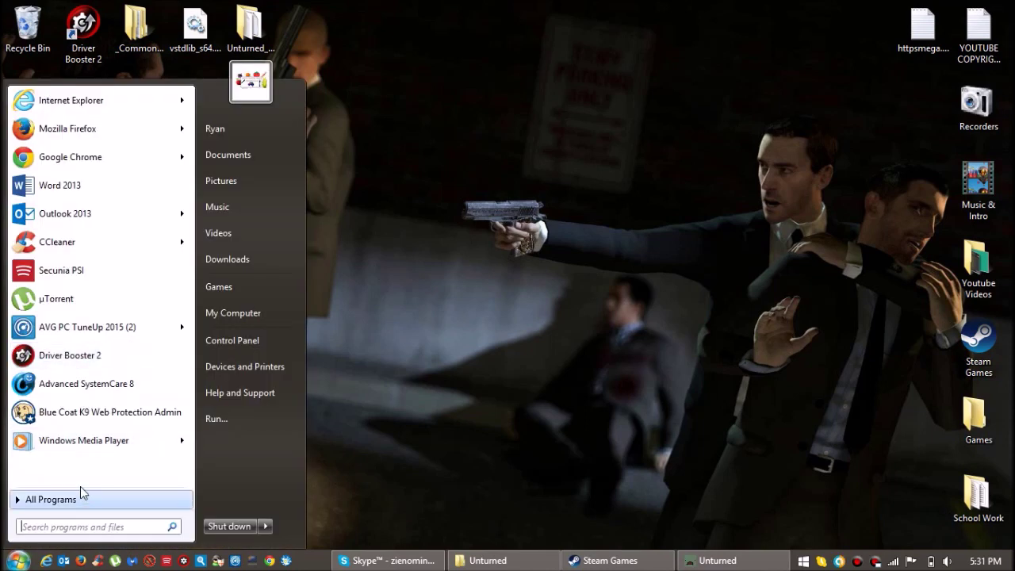
text(log)
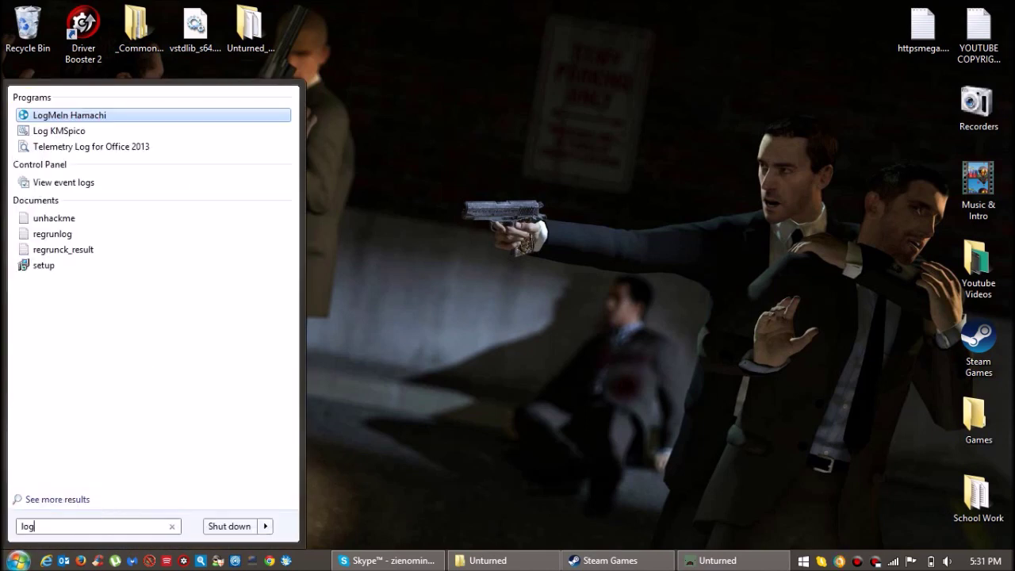
click(75, 116)
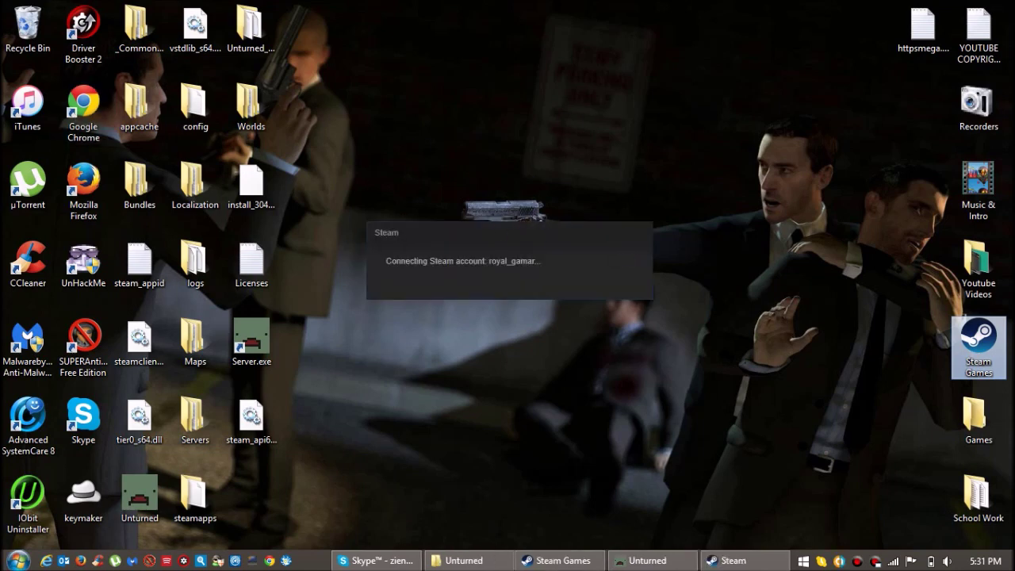
Switch between the server console and the Unturned game, ending on the game's 3.11.9.1 main menu.
click(647, 560)
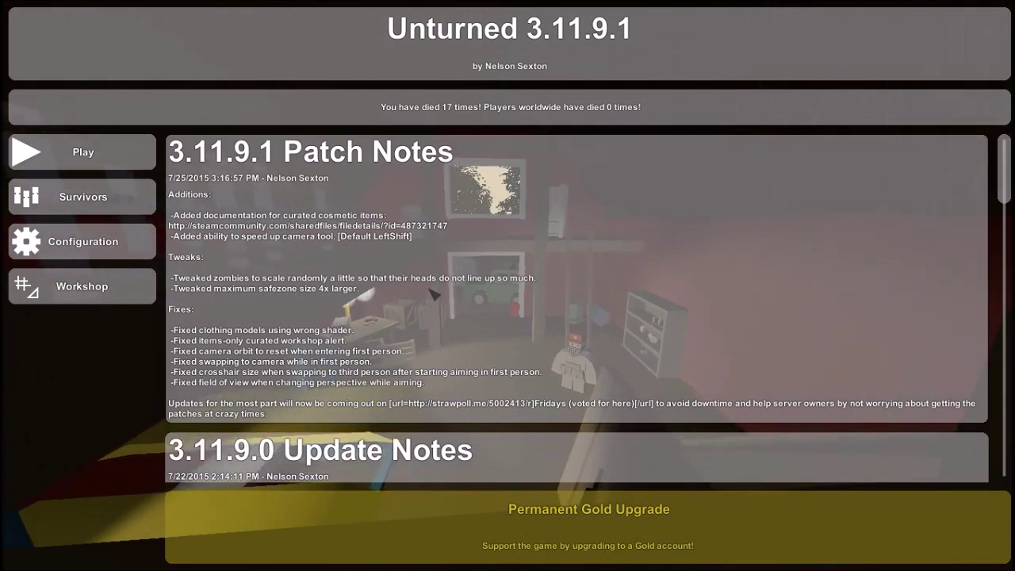
key(alt+Tab)
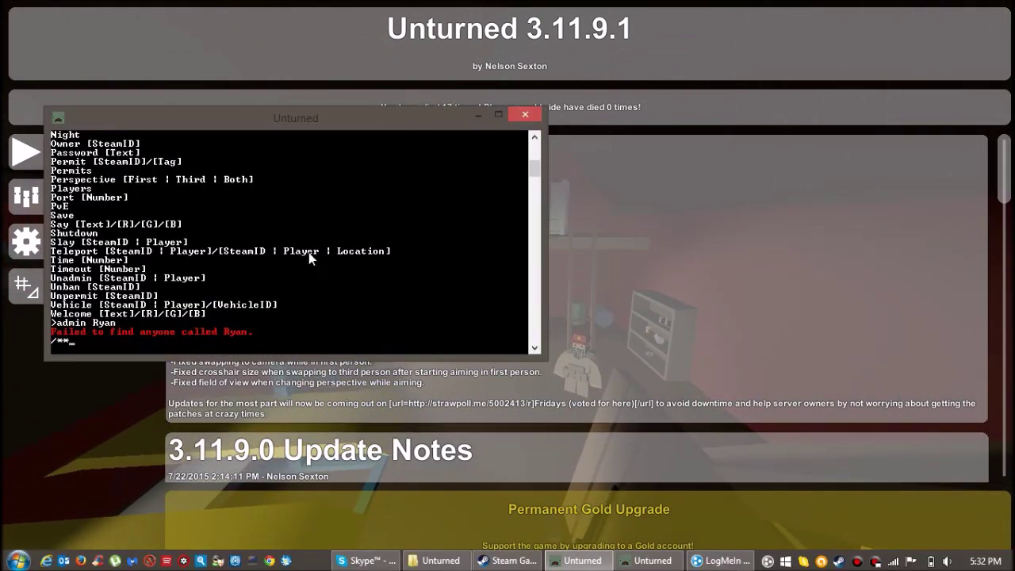
key(alt+Tab)
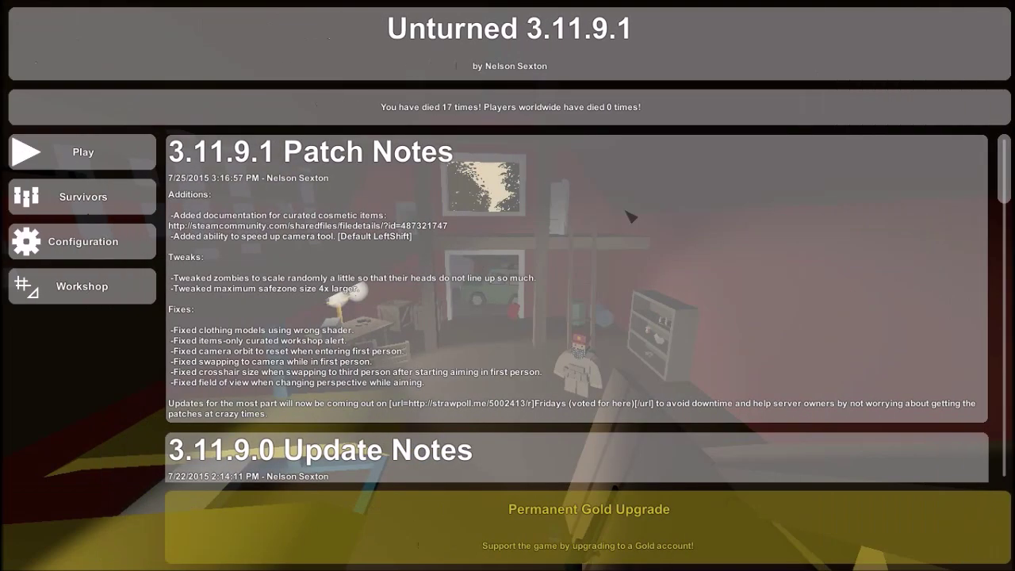
key(alt+Tab)
Bring up Hamachi, power it online, and start creating a new network.
click(719, 560)
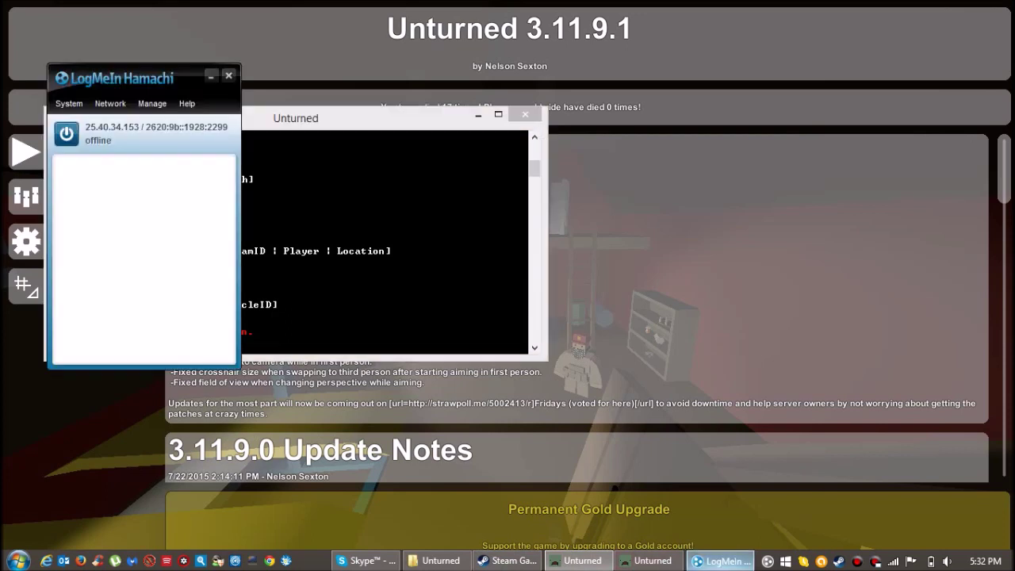
click(78, 136)
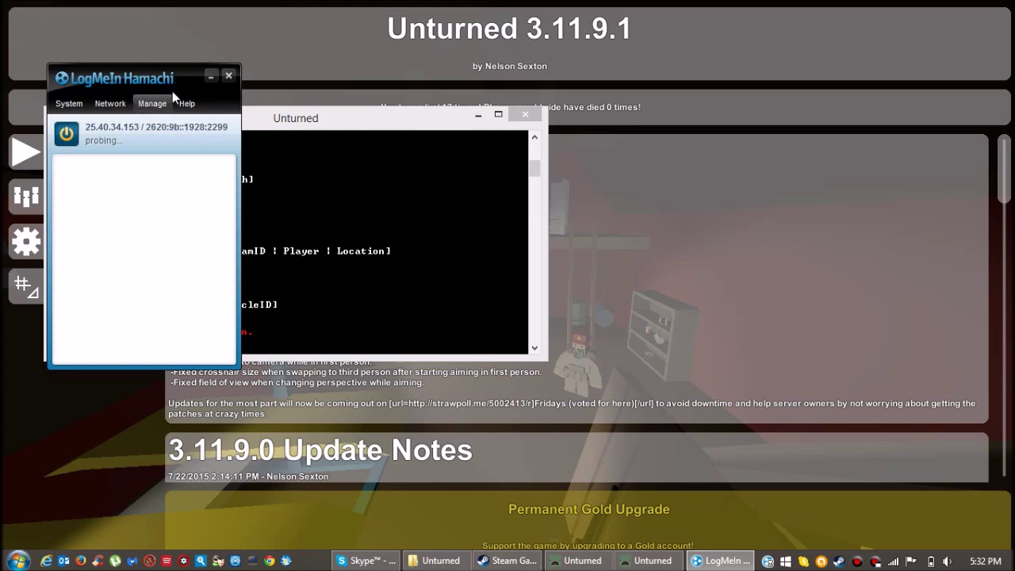
click(110, 103)
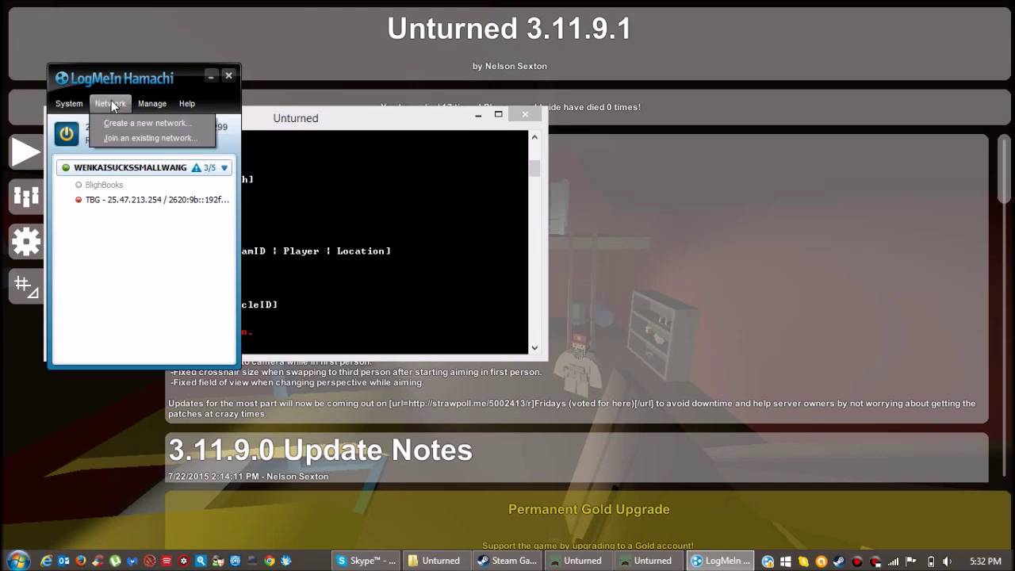
click(119, 121)
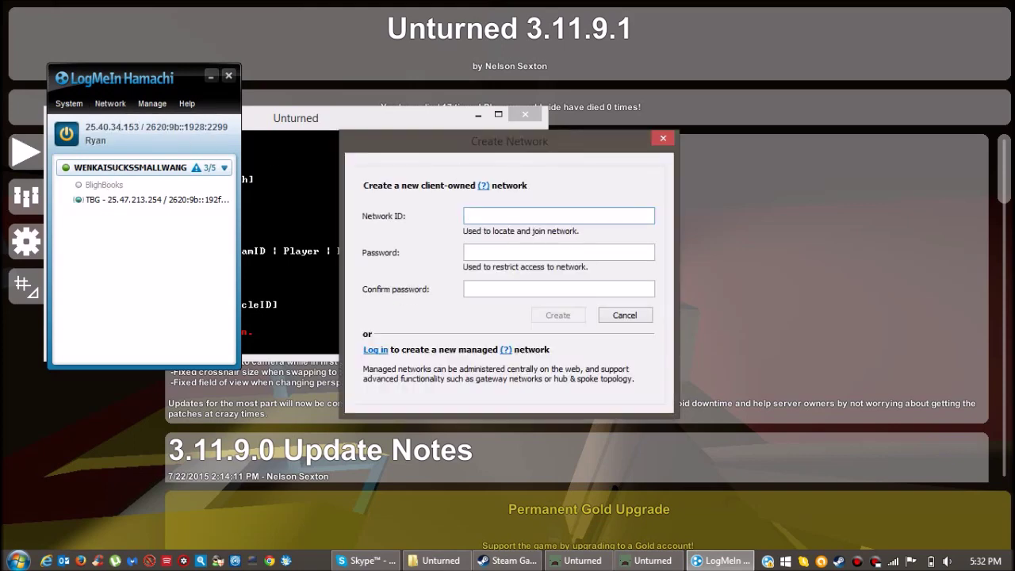
Enter a network ID and password, retrying until network ABC123ABC123ABC- is created, and select it.
text(AB)
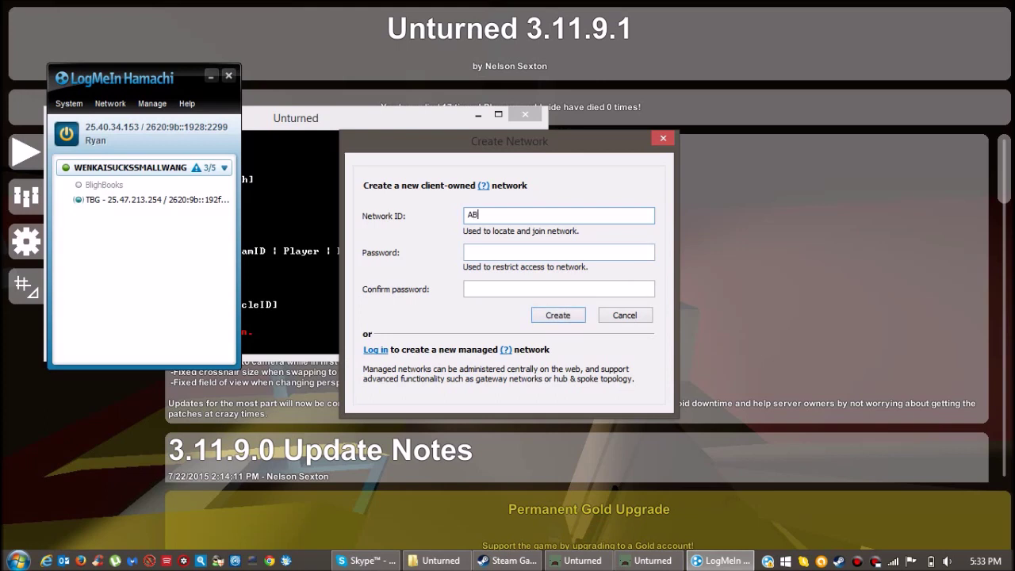
text(BC)
key(Tab)
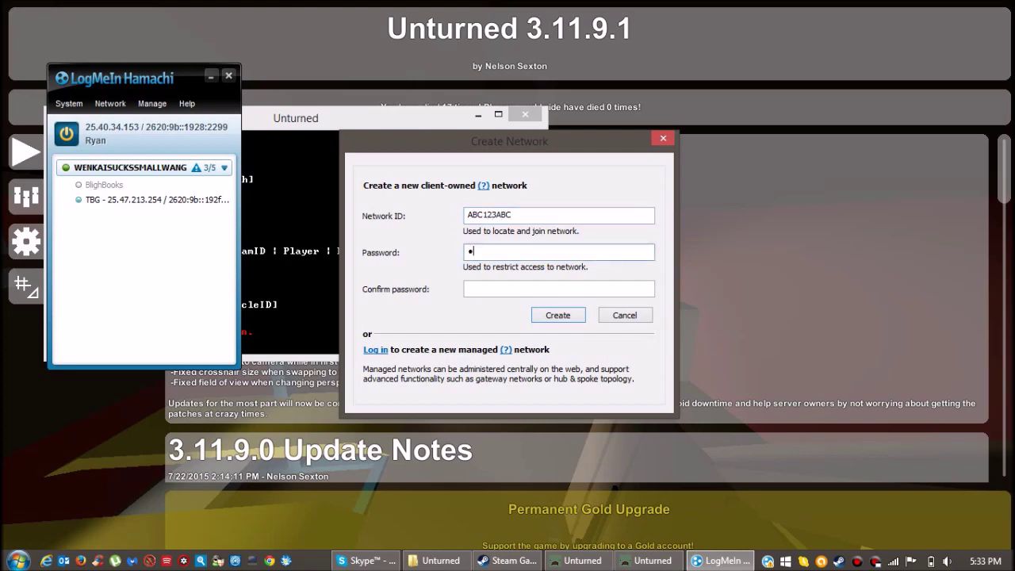
text(a)
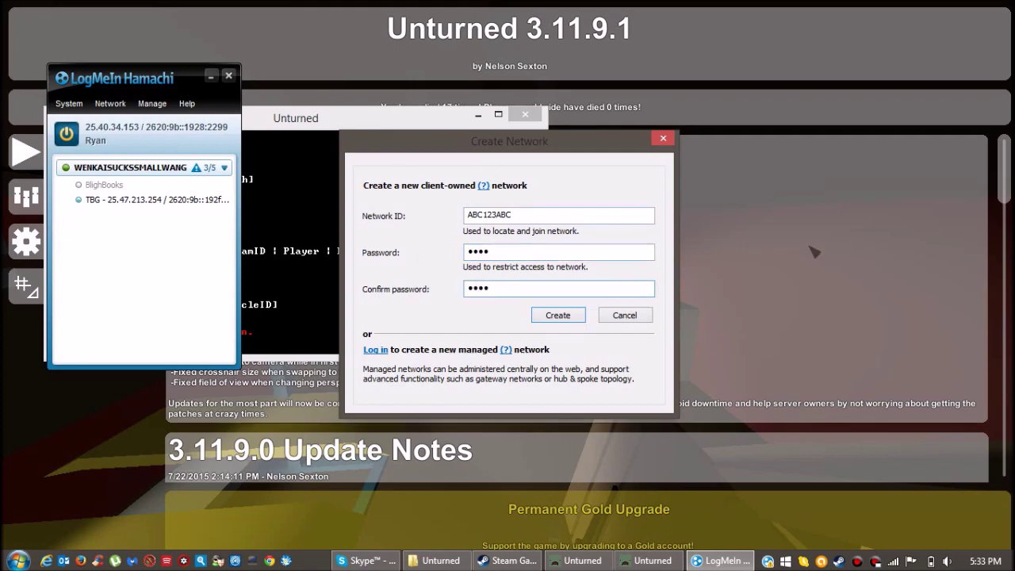
click(575, 321)
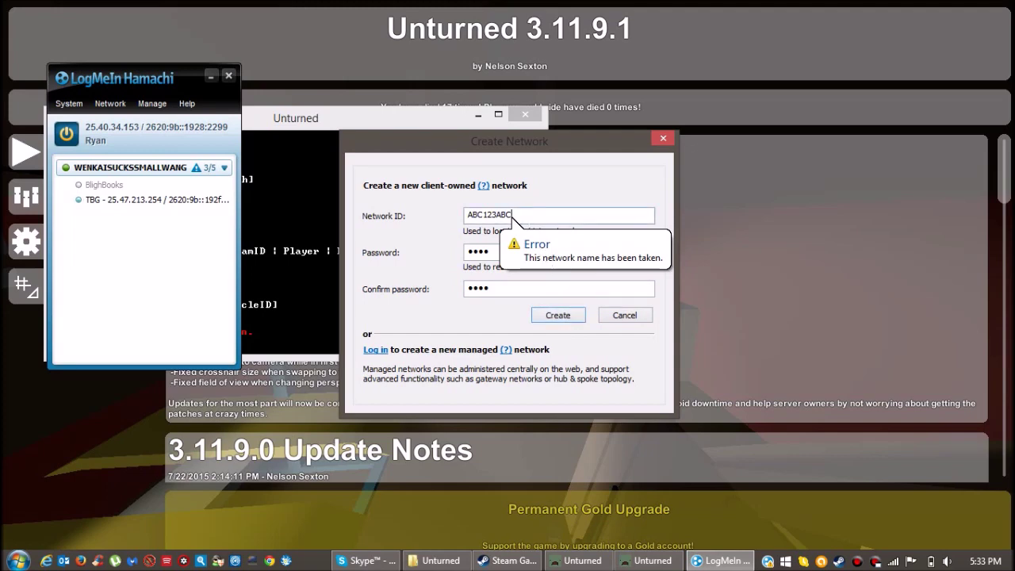
text(123)
click(577, 319)
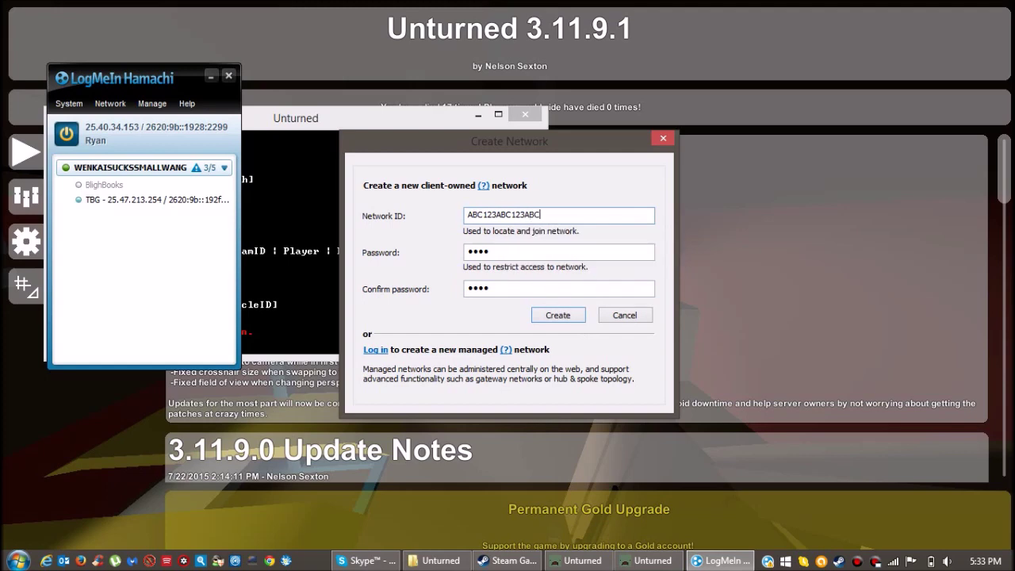
key(Return)
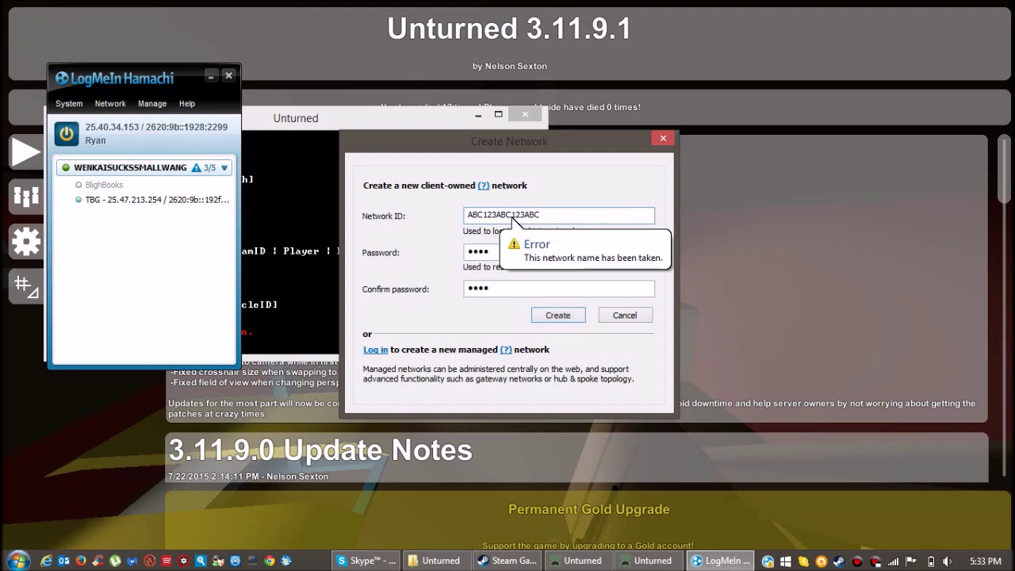
click(548, 314)
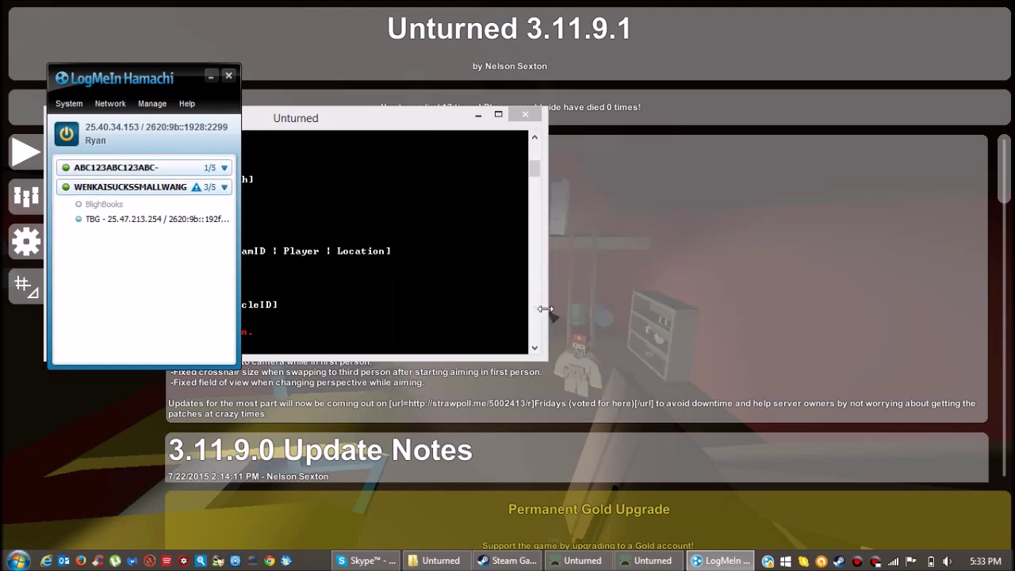
click(187, 167)
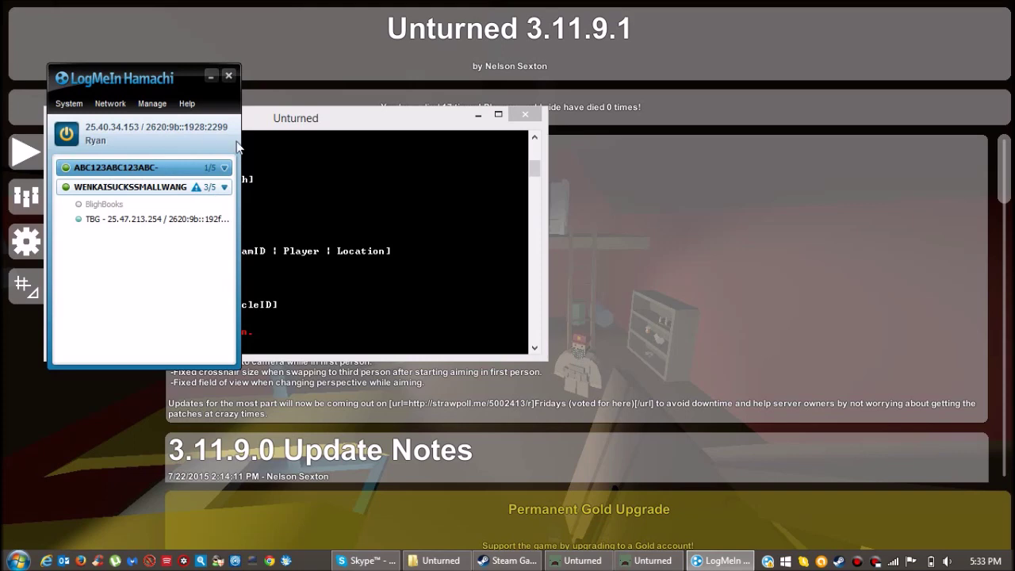
Copy this computer's IPv4 address in Hamachi, minimize Hamachi, and open the game's Play menu.
right_click(102, 132)
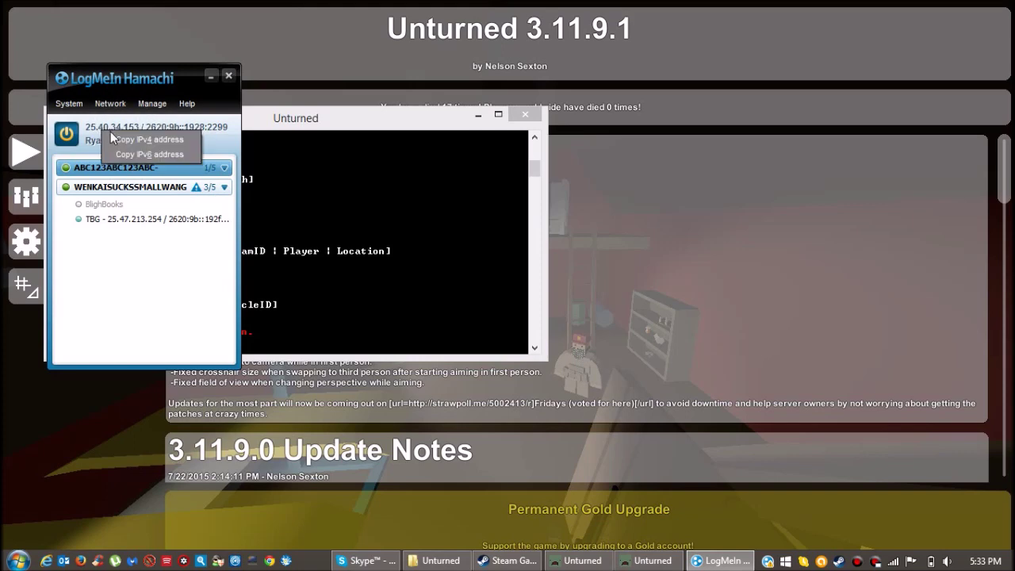
click(135, 140)
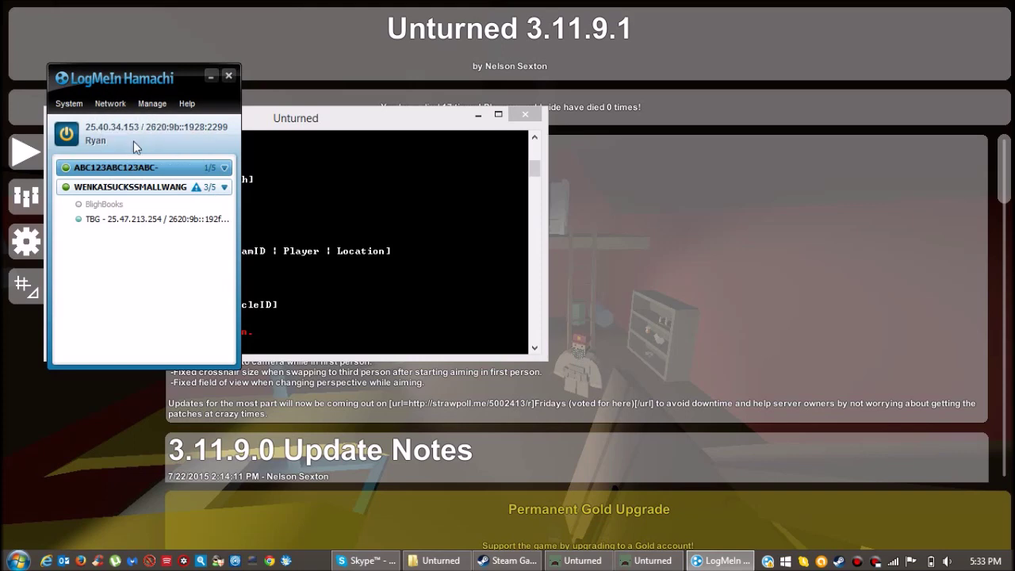
click(211, 75)
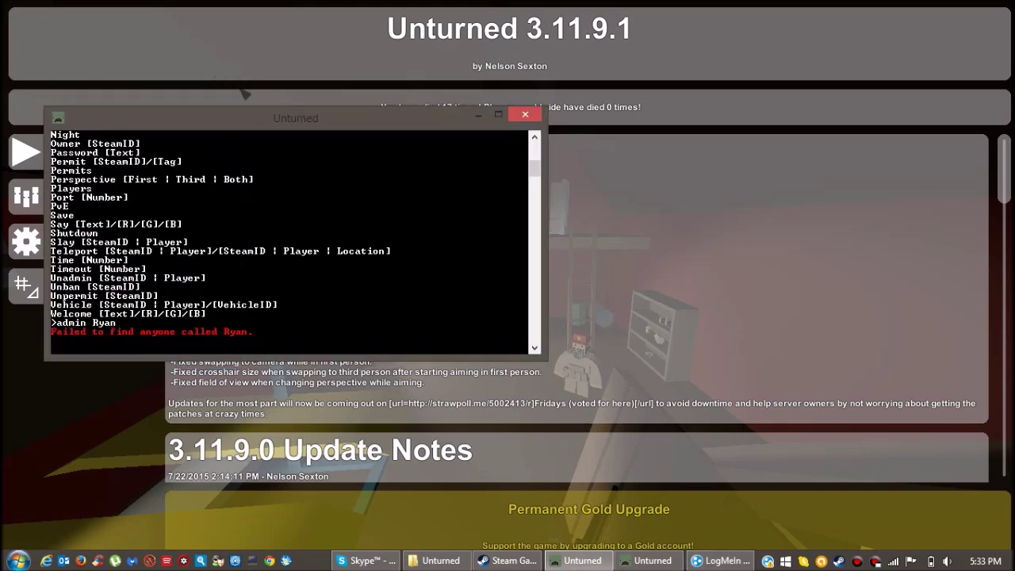
click(478, 115)
click(48, 152)
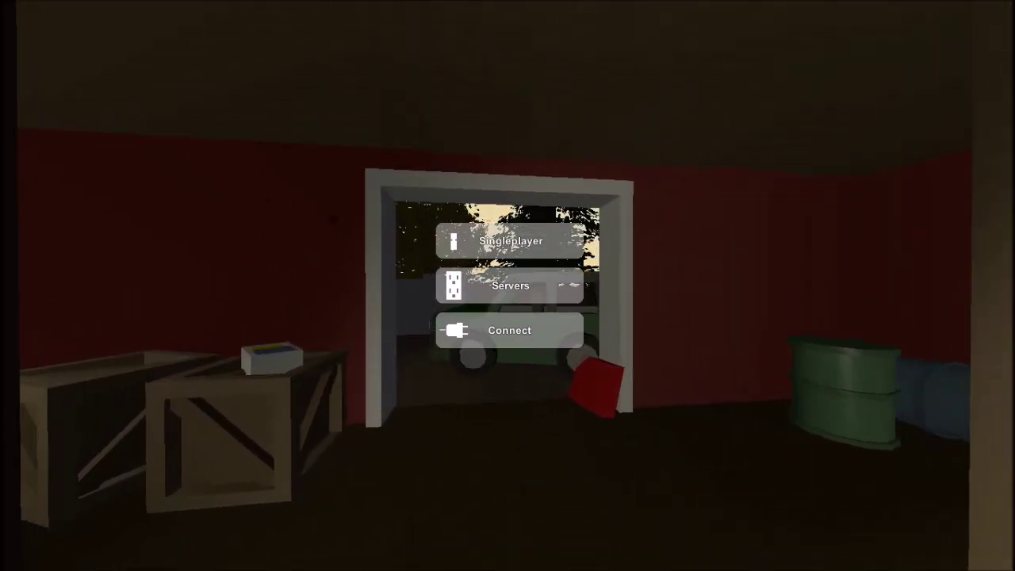
Check the Servers list, go back, and open Connect to fill in the server password field.
click(484, 284)
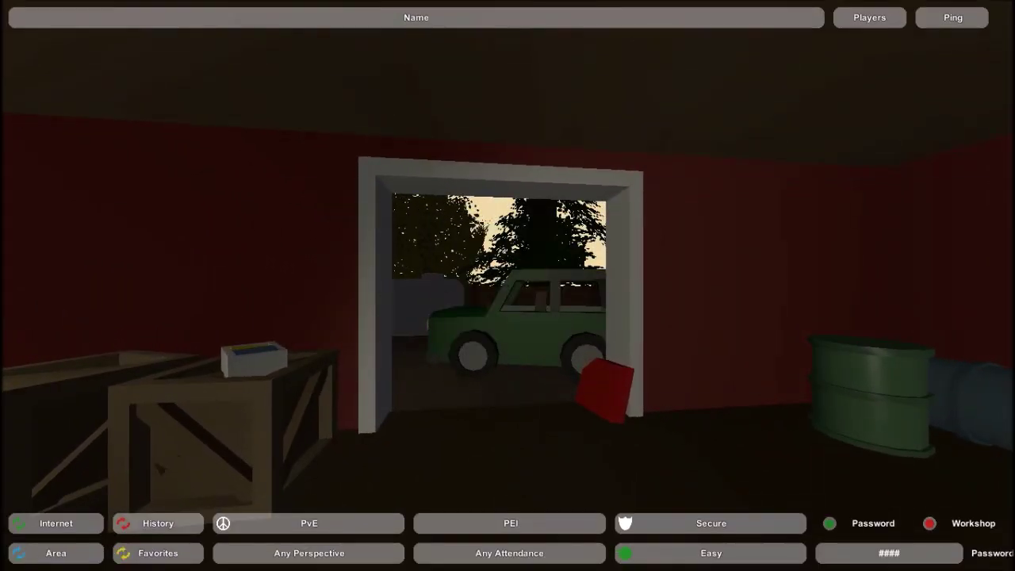
click(490, 46)
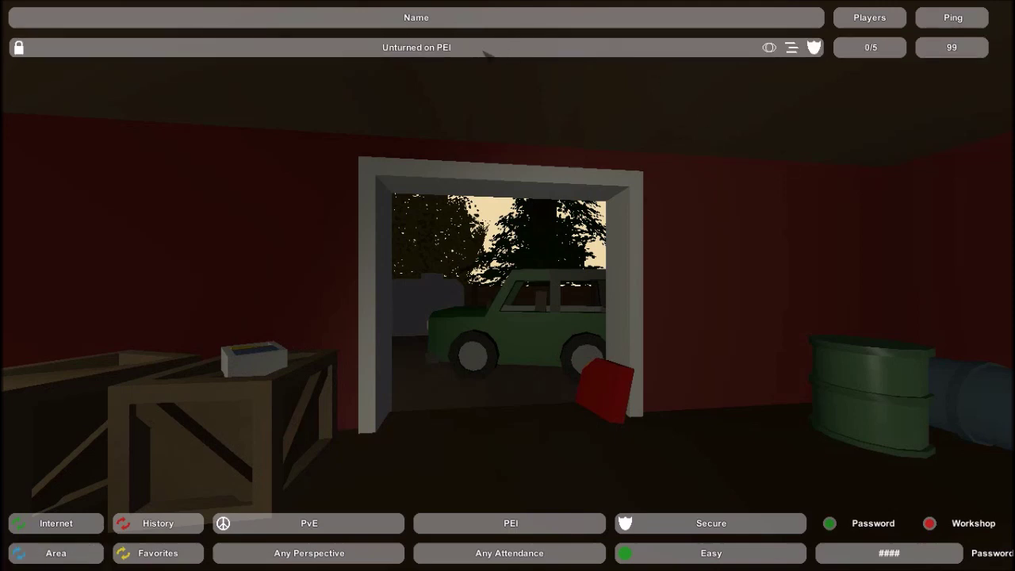
click(523, 45)
click(510, 329)
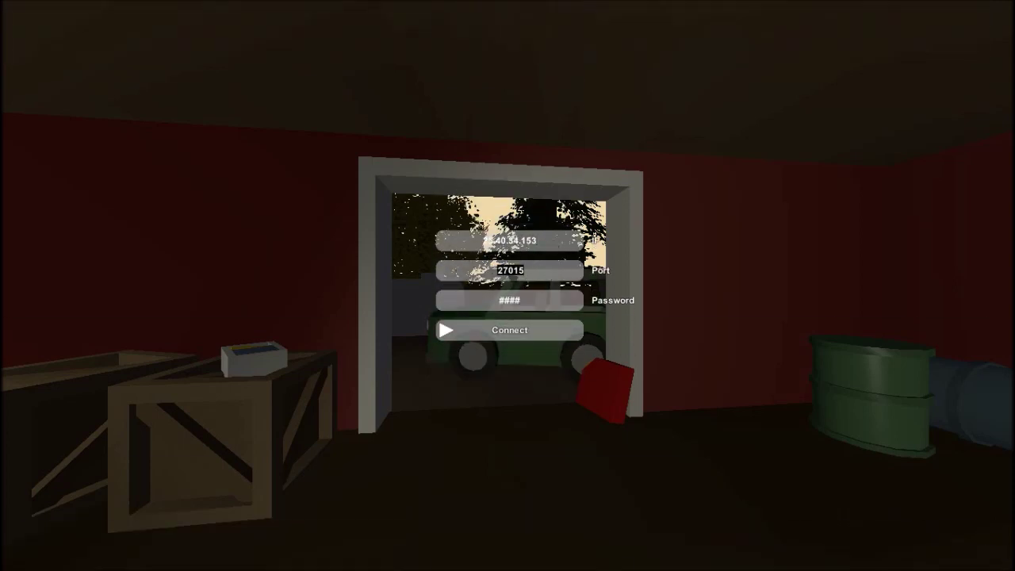
click(544, 304)
Join the PEI server, open the inventory's island map, then return to the server console.
click(507, 330)
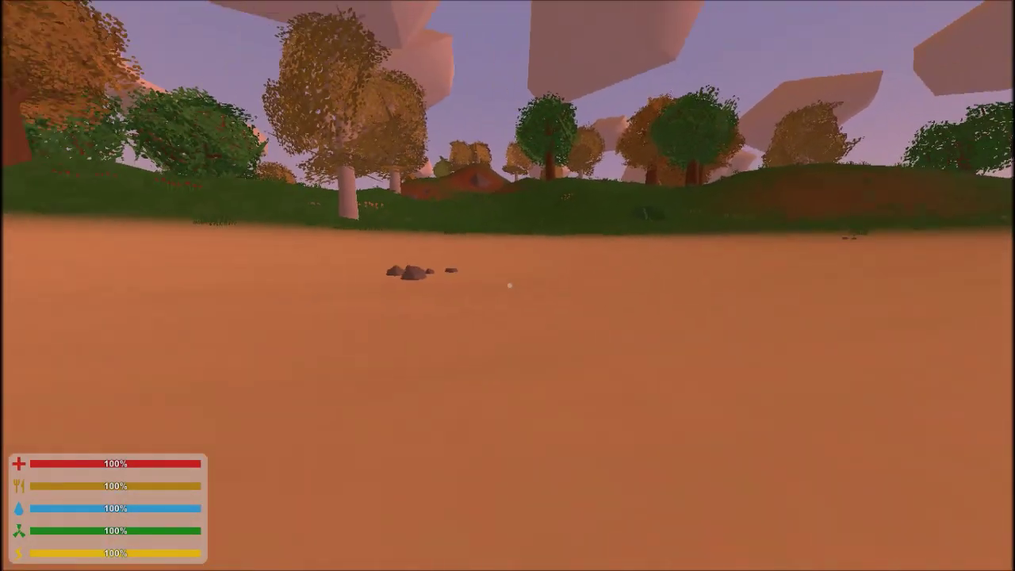
key(g)
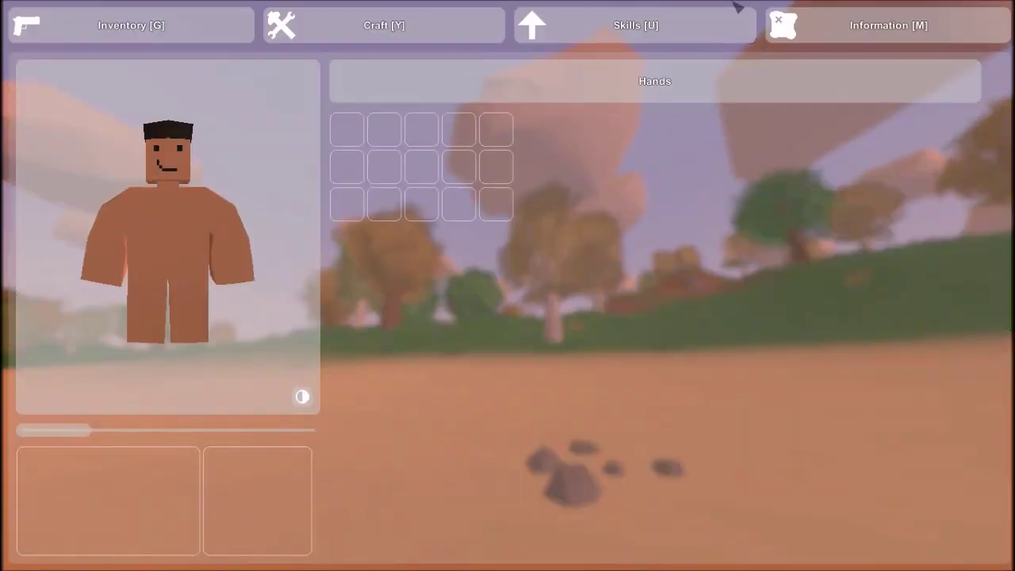
click(880, 30)
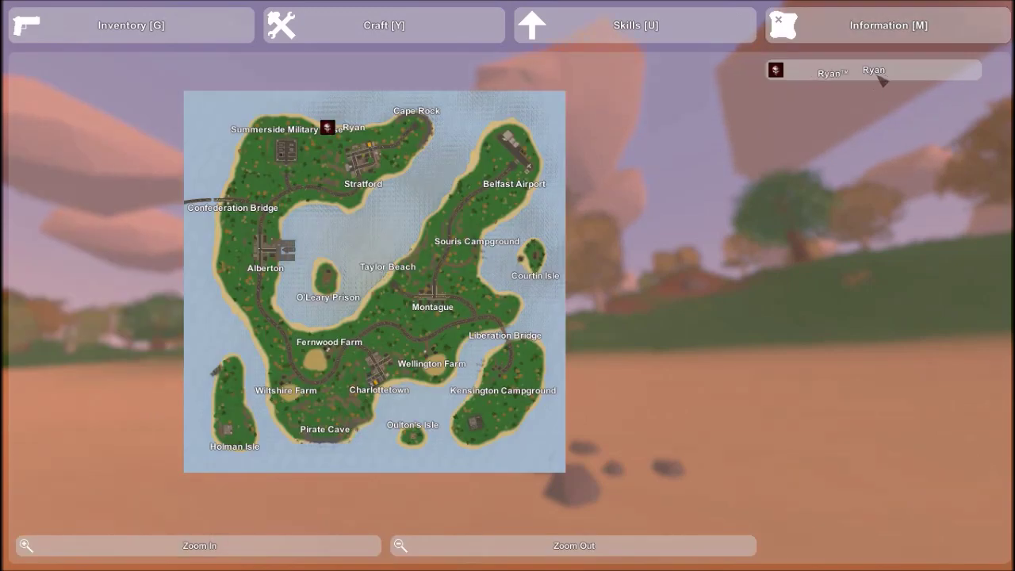
key(alt+Tab)
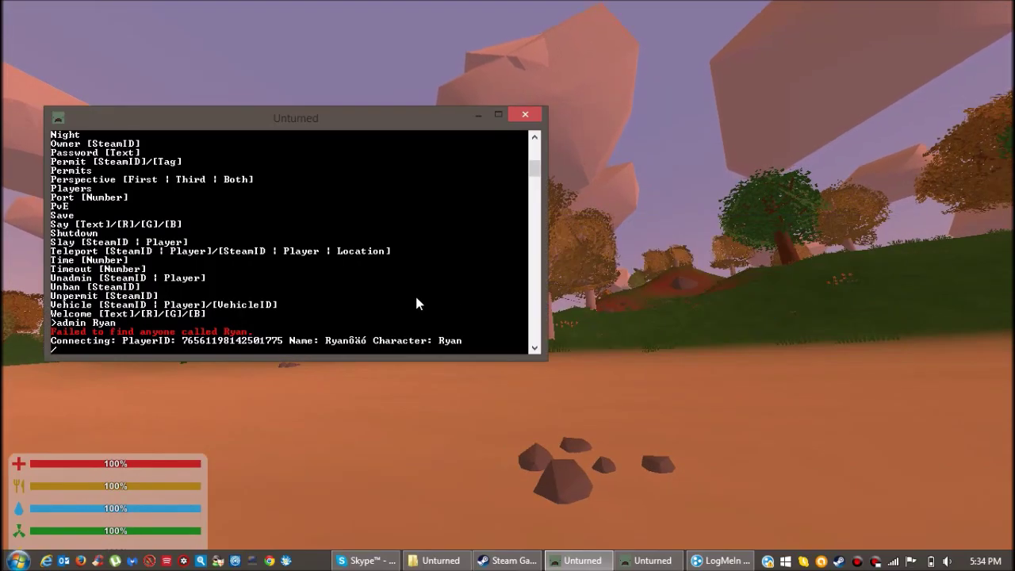
Make the player an admin with the console's admin command, then send a hello message in World chat.
text(admin)
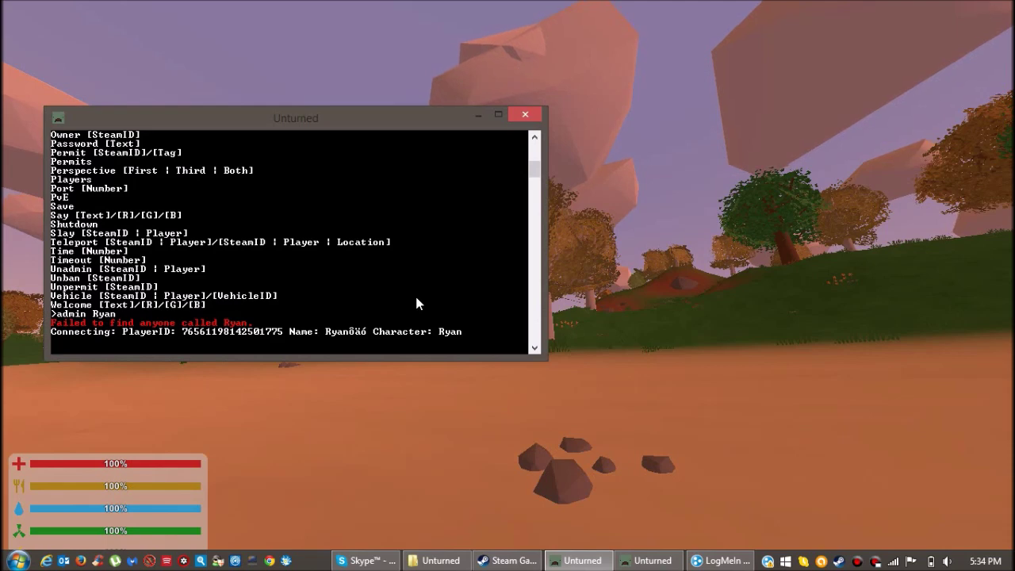
text( Ryan)
key(Return)
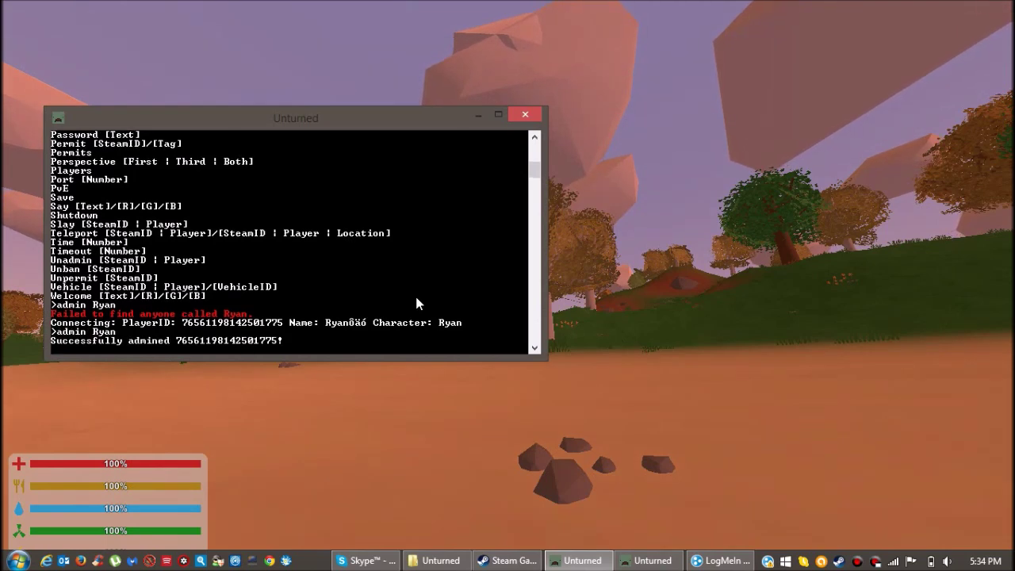
key(alt+Tab)
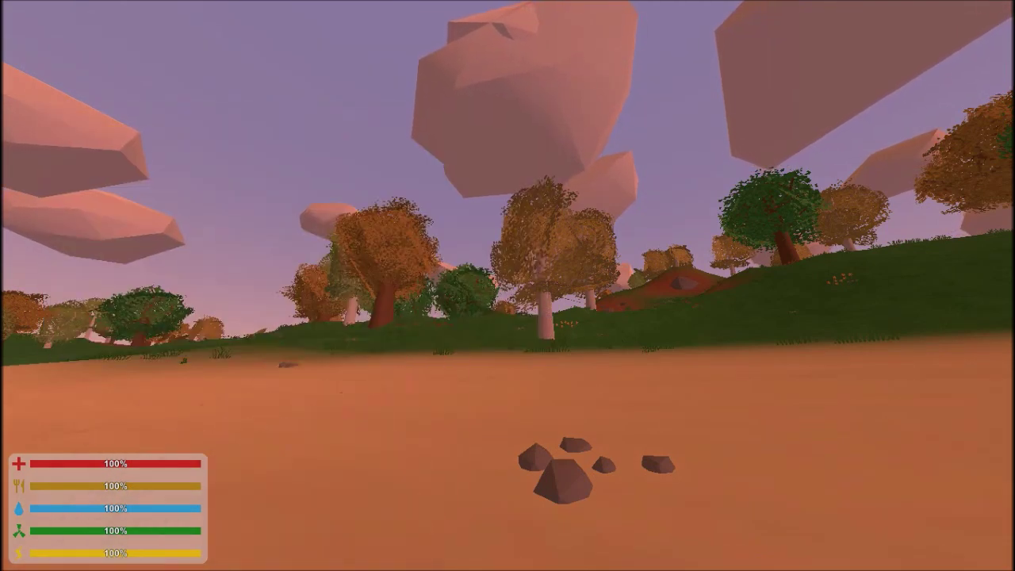
key(y)
key(y)
key(j)
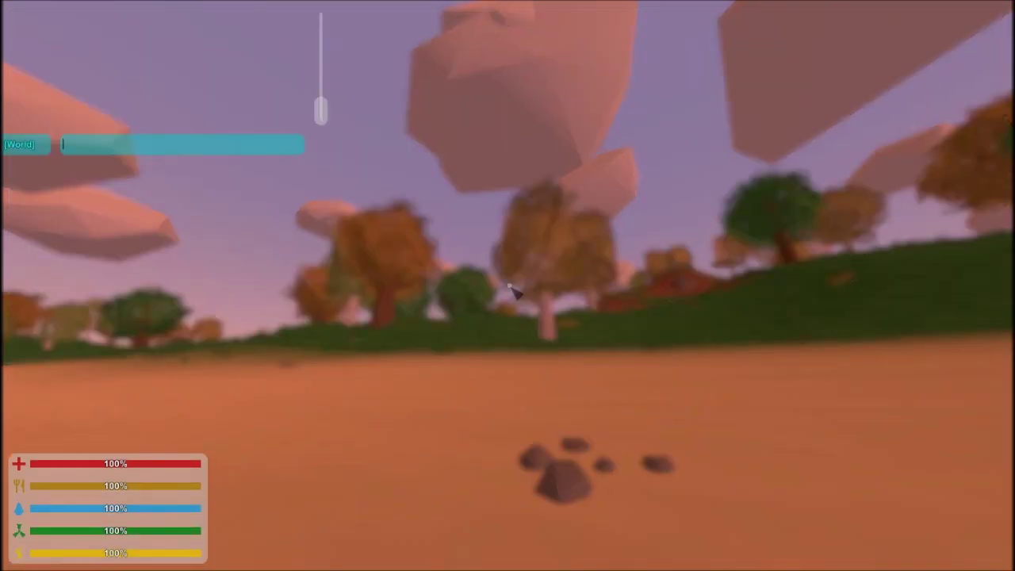
text(/help)
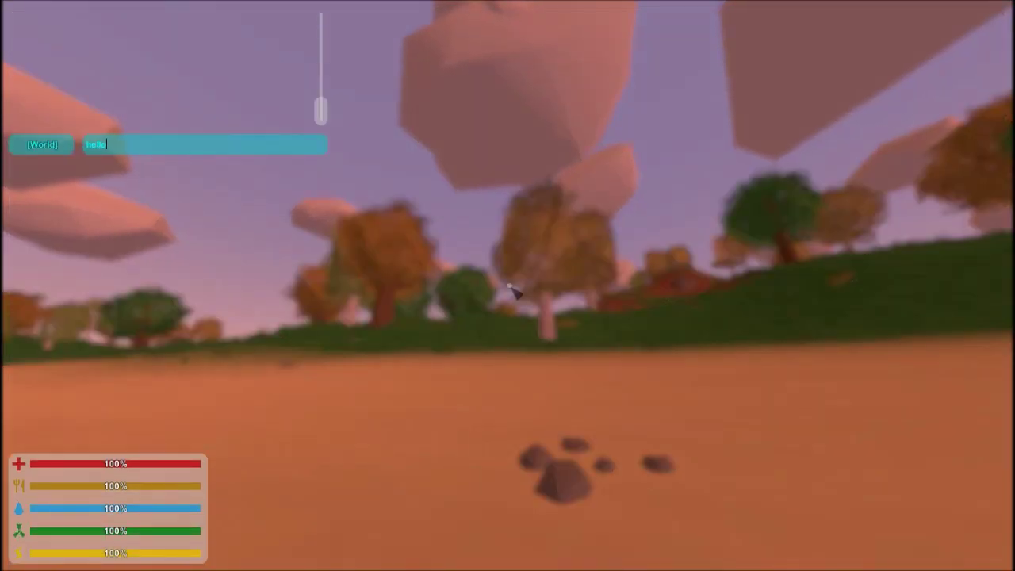
text(ello)
key(Return)
key(alt+Tab)
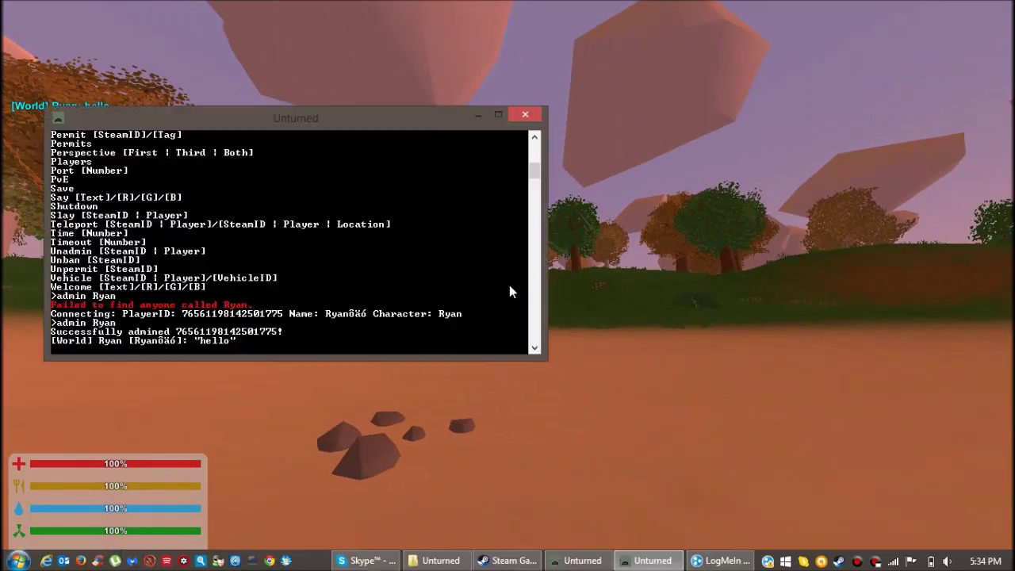
click(509, 286)
text(tel)
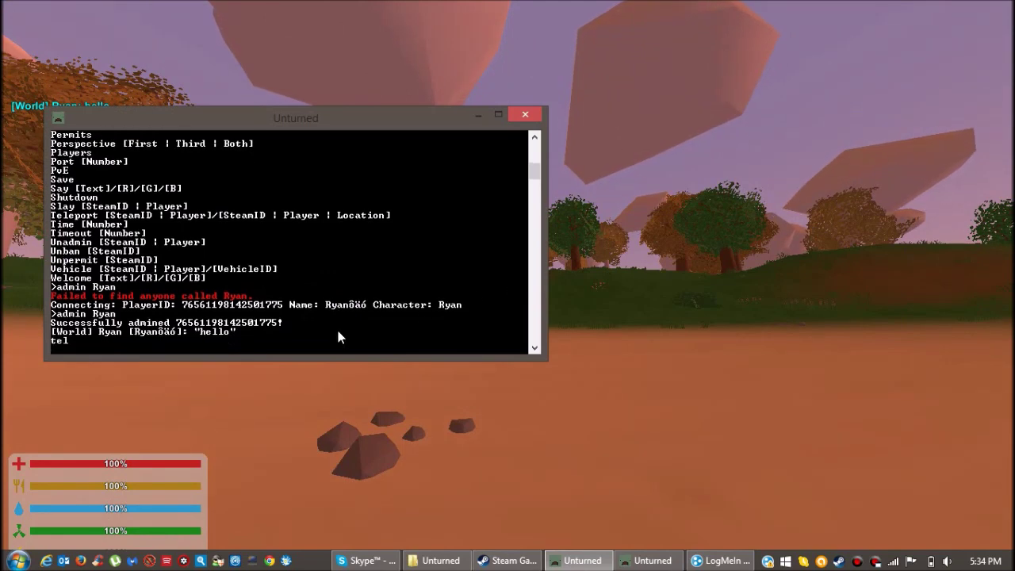
text(eport )
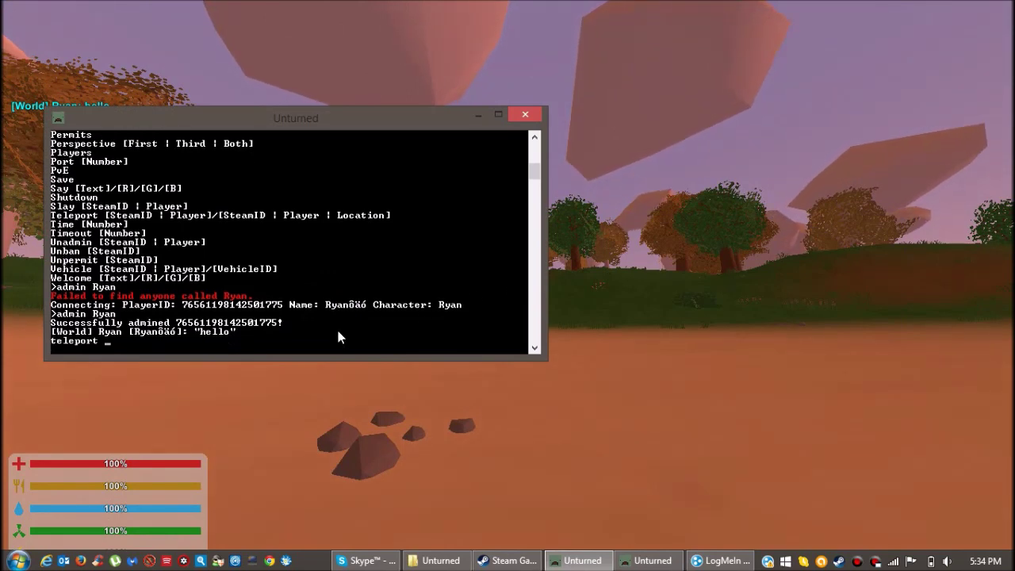
text(players)
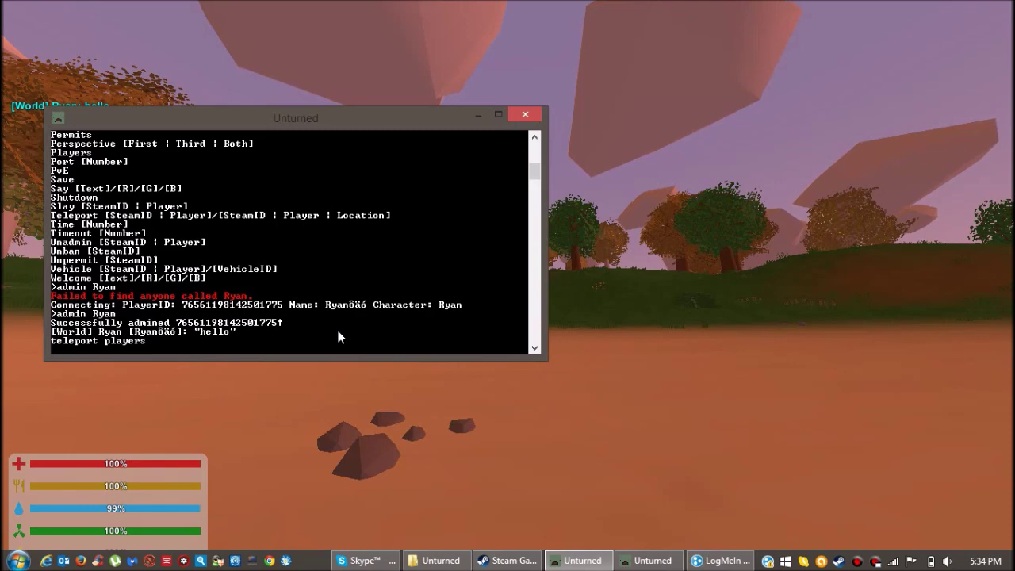
key(BackSpace)
text(/)
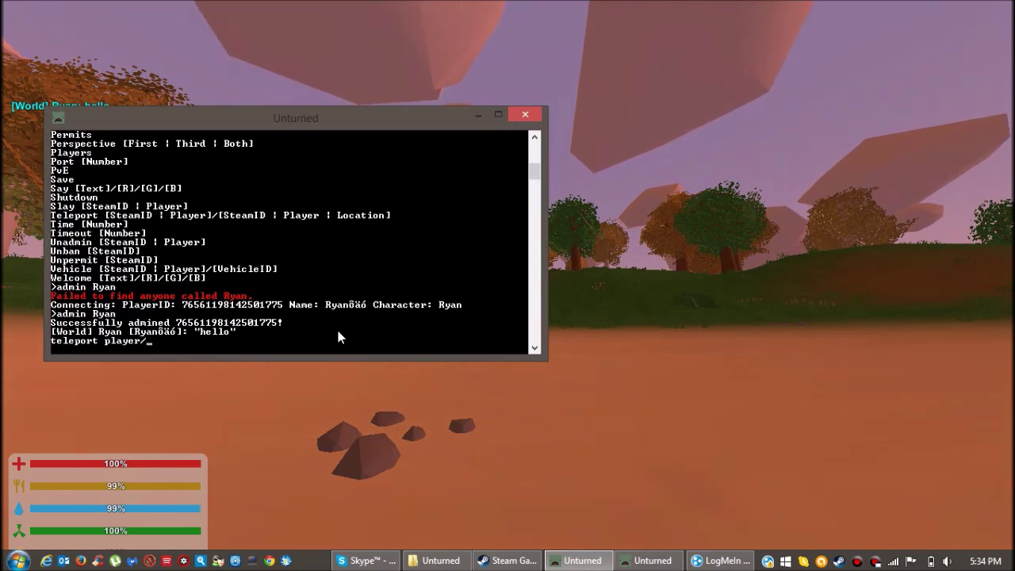
text(ryan)
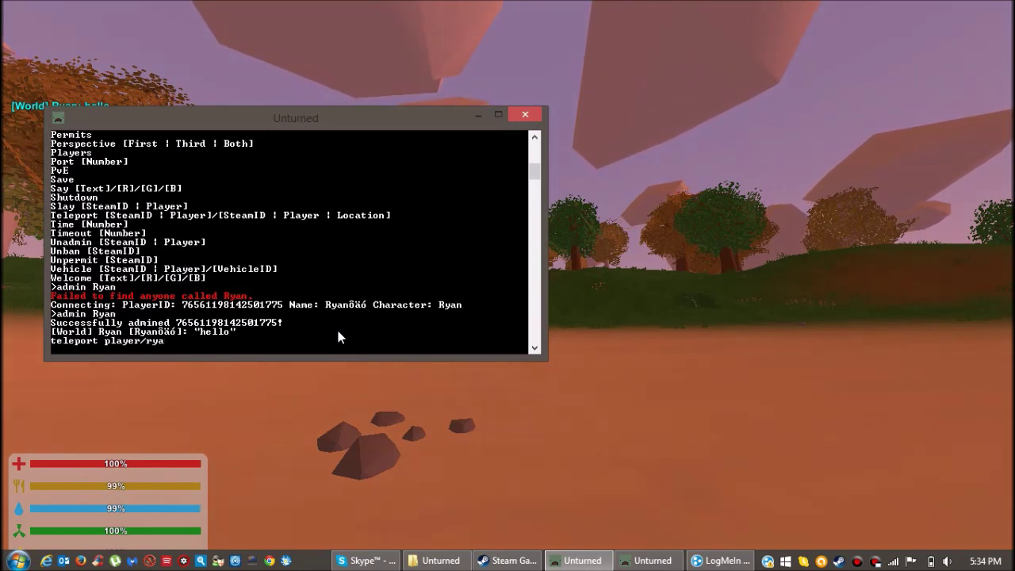
key(BackSpace)
key(BackSpace)
key(BackSpace)
key(BackSpace)
key(BackSpace)
key(BackSpace)
key(BackSpace)
key(BackSpace)
key(BackSpace)
key(BackSpace)
key(BackSpace)
key(BackSpace)
key(BackSpace)
key(BackSpace)
key(BackSpace)
key(BackSpace)
key(BackSpace)
text(expe)
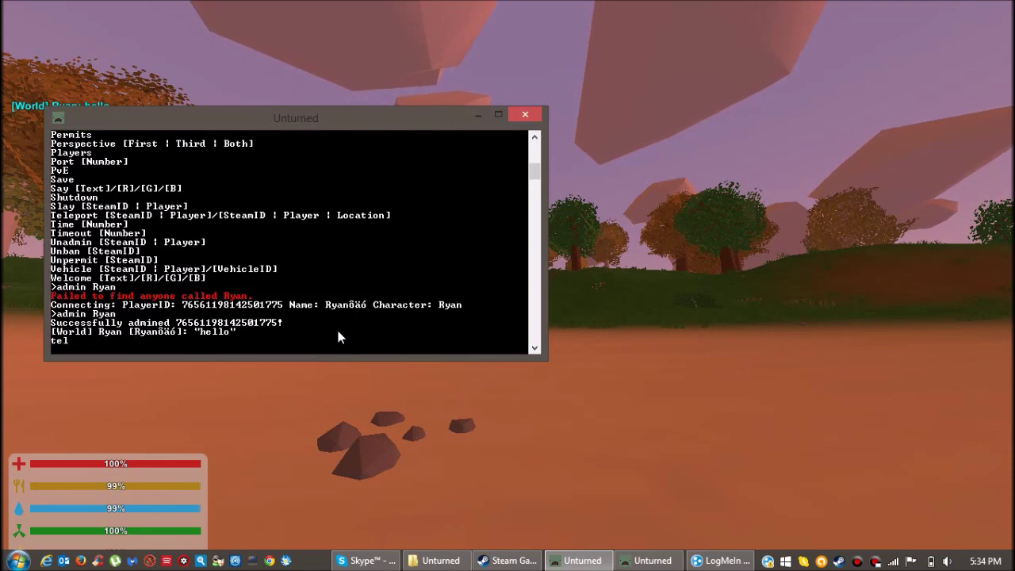
text(rience Ryan)
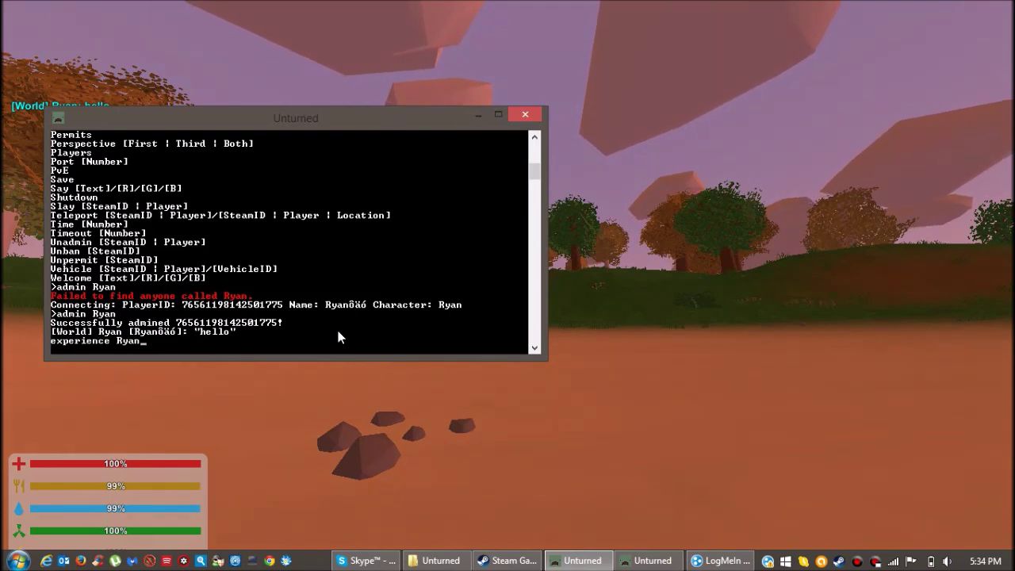
text(/)
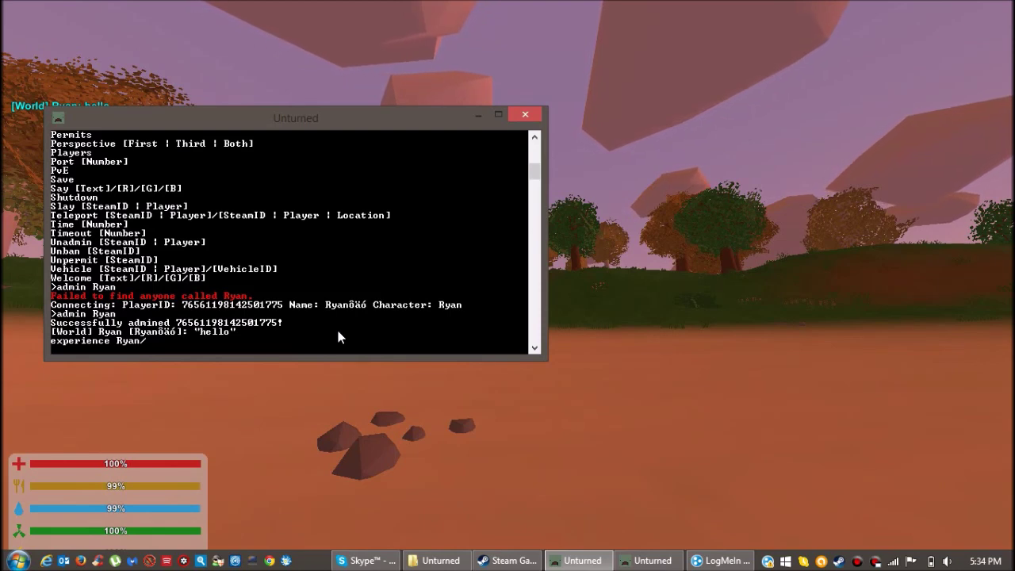
text(9999999999)
key(Return)
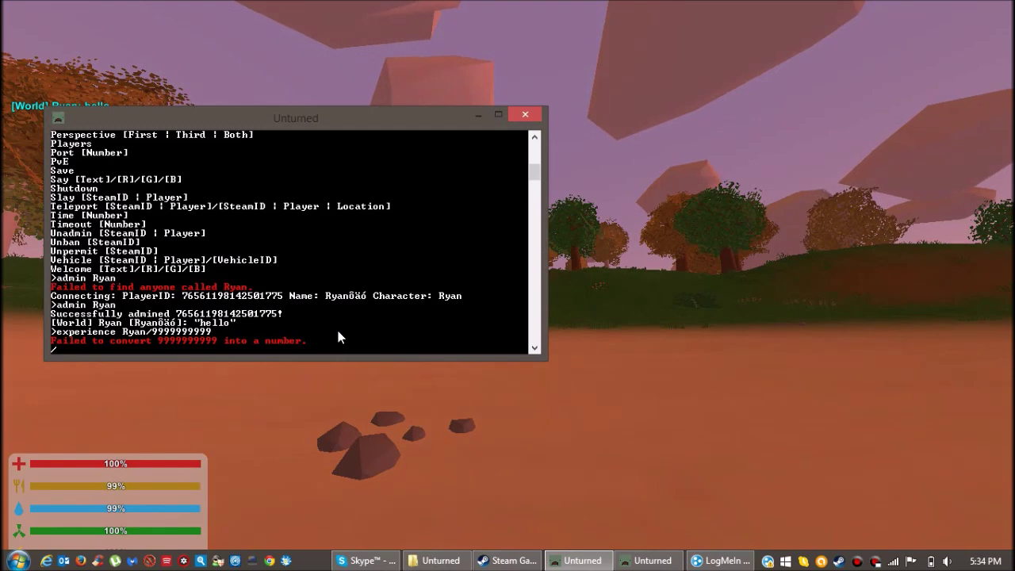
text(experien)
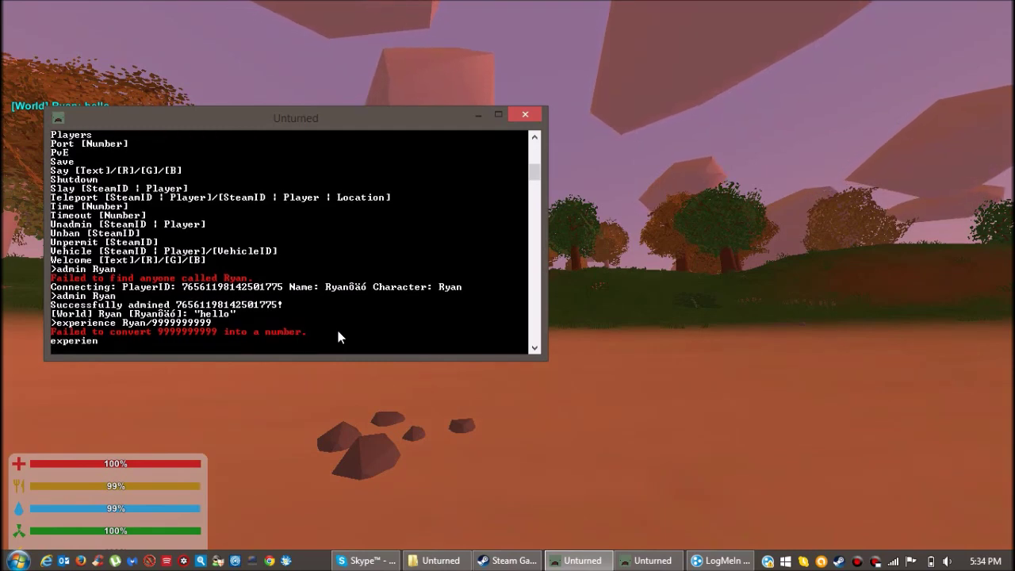
text(ce Ryan)
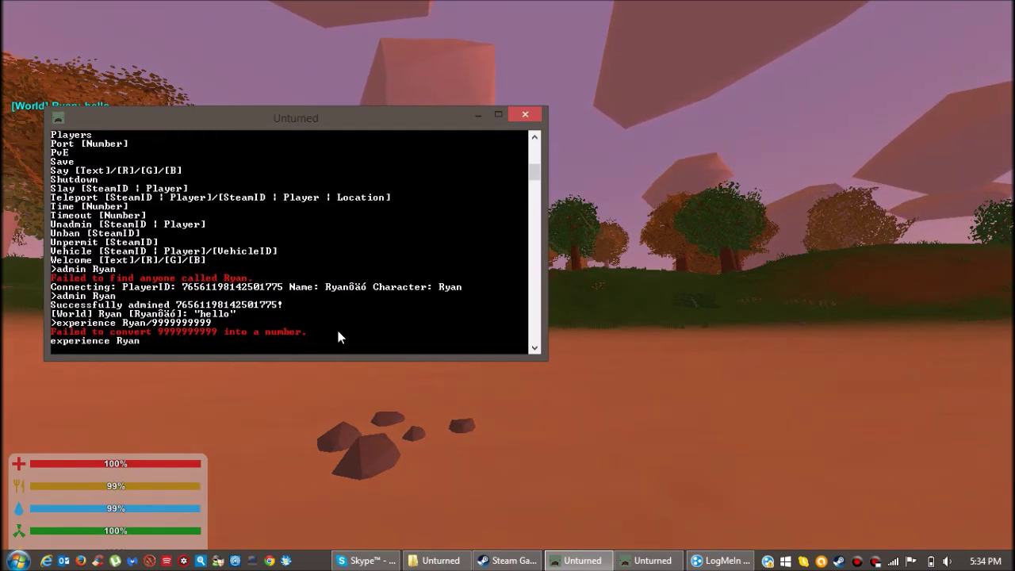
text(/999999)
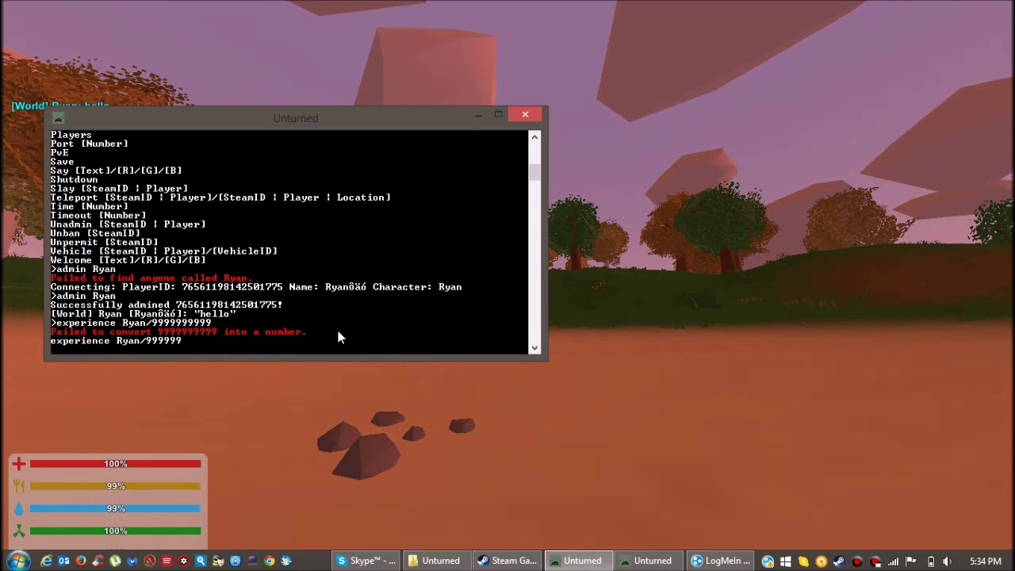
text(9)
key(Return)
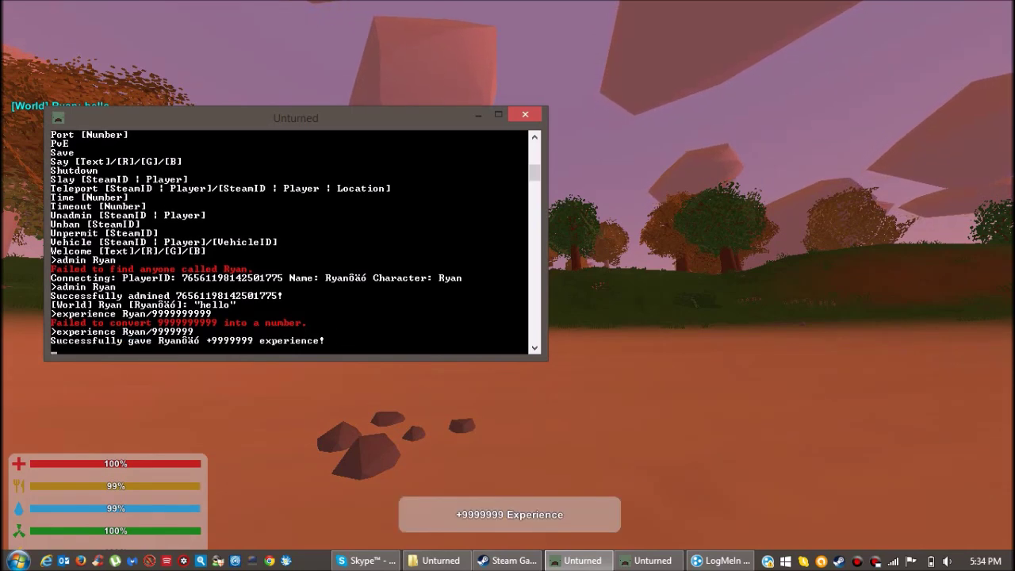
click(478, 114)
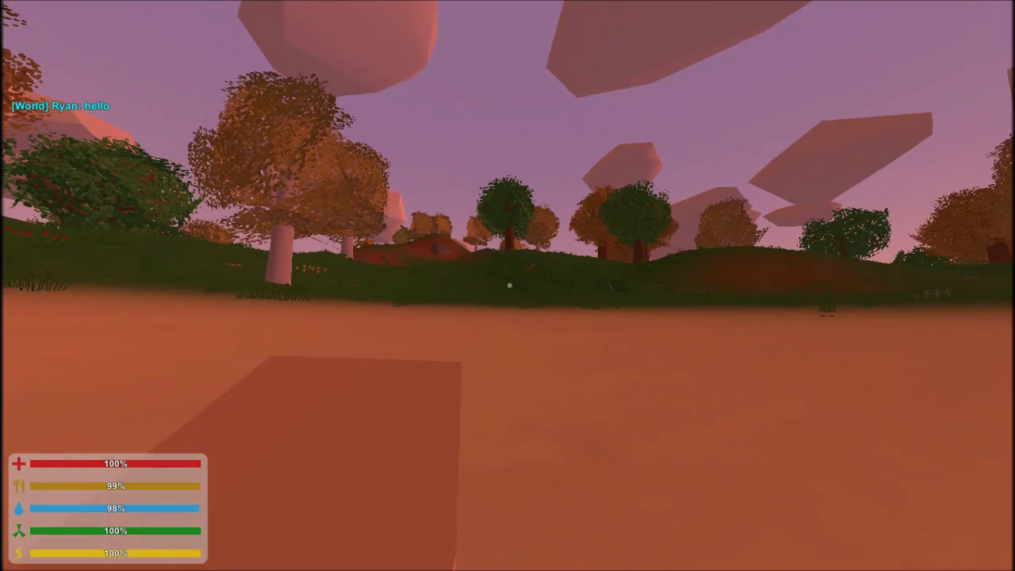
Open the Skills list and upgrade Overkill to its maximum level.
key(y)
click(679, 18)
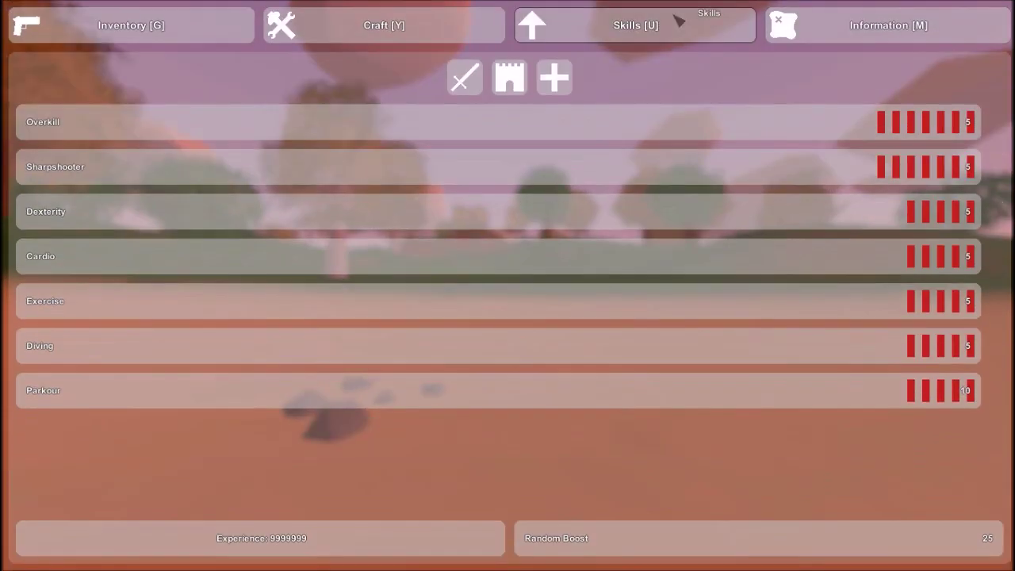
click(679, 126)
click(679, 127)
click(674, 125)
click(671, 124)
click(671, 127)
click(670, 131)
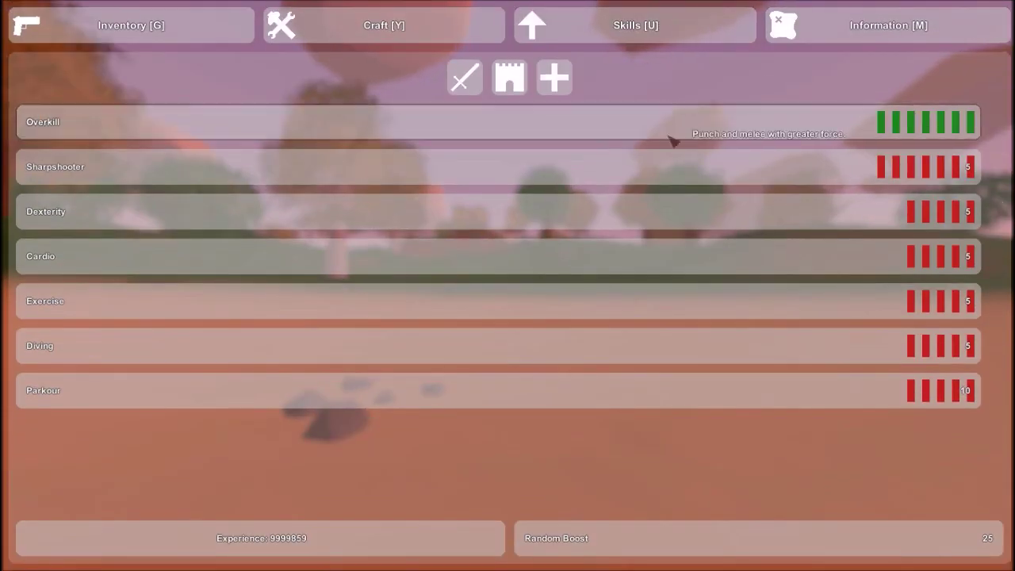
Close the skills panel and set the world time to day, then night, then day again.
key(u)
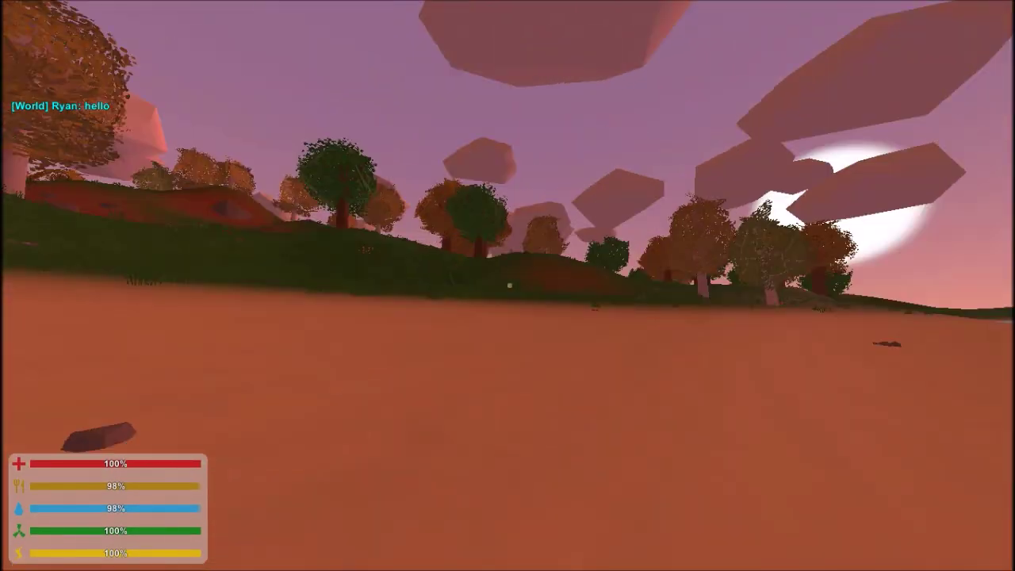
key(alt+Tab)
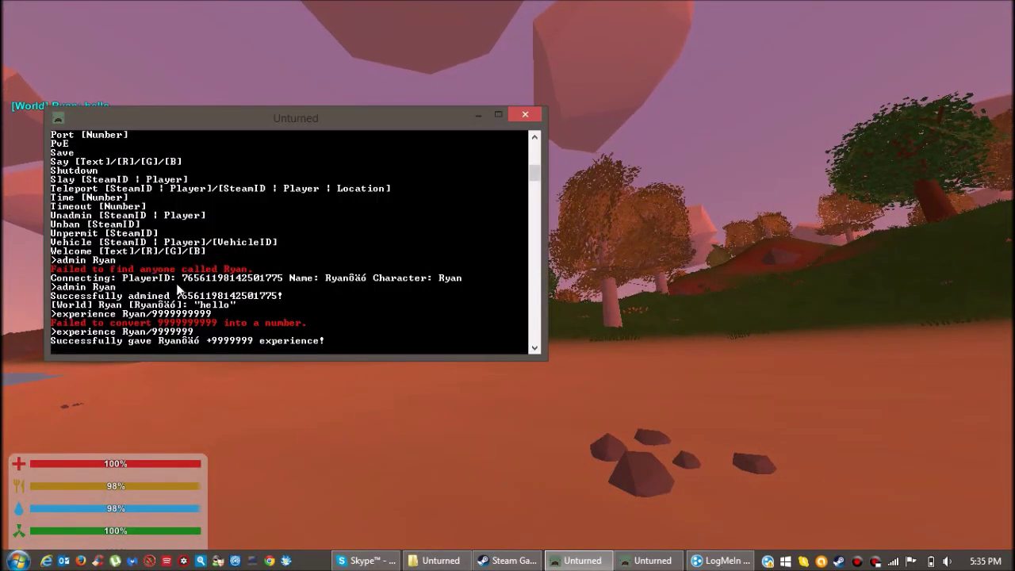
text(day)
key(Return)
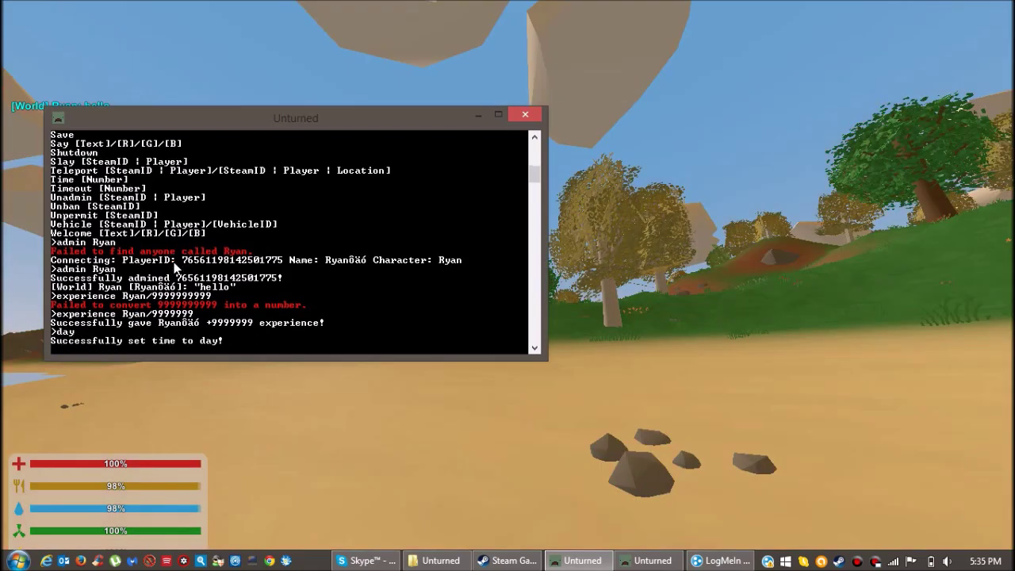
text(night)
key(Return)
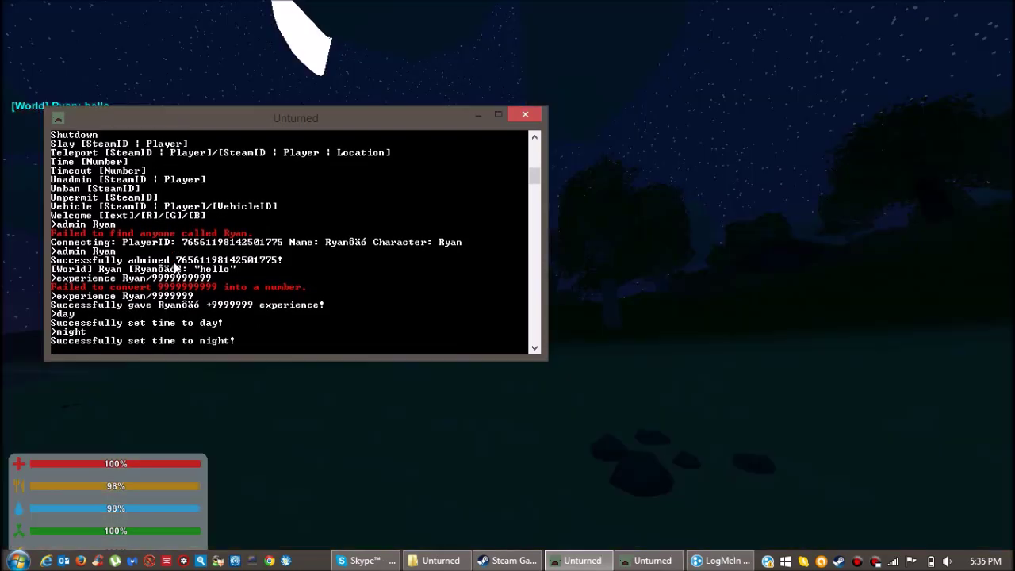
text(ni)
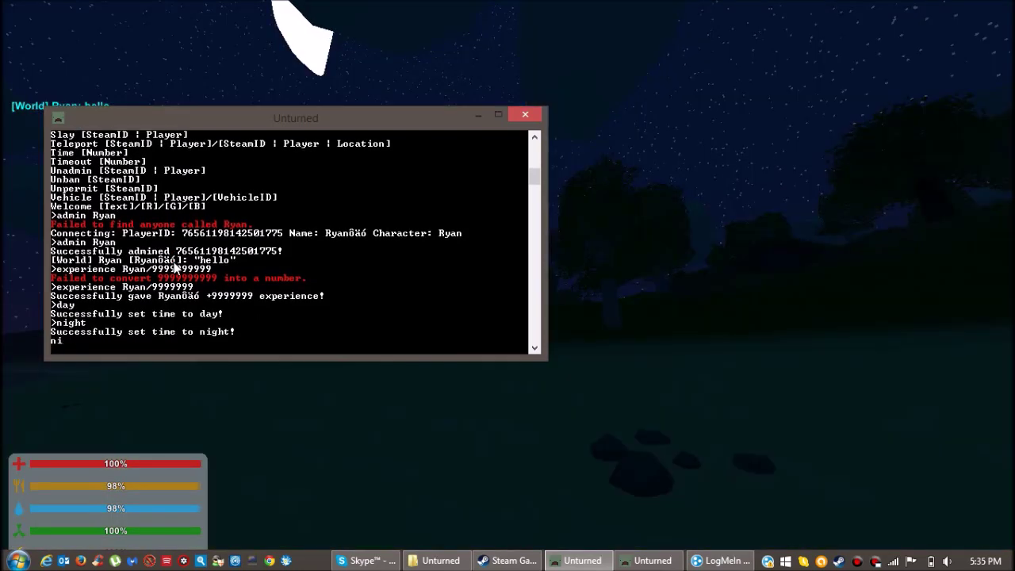
text(ghd)
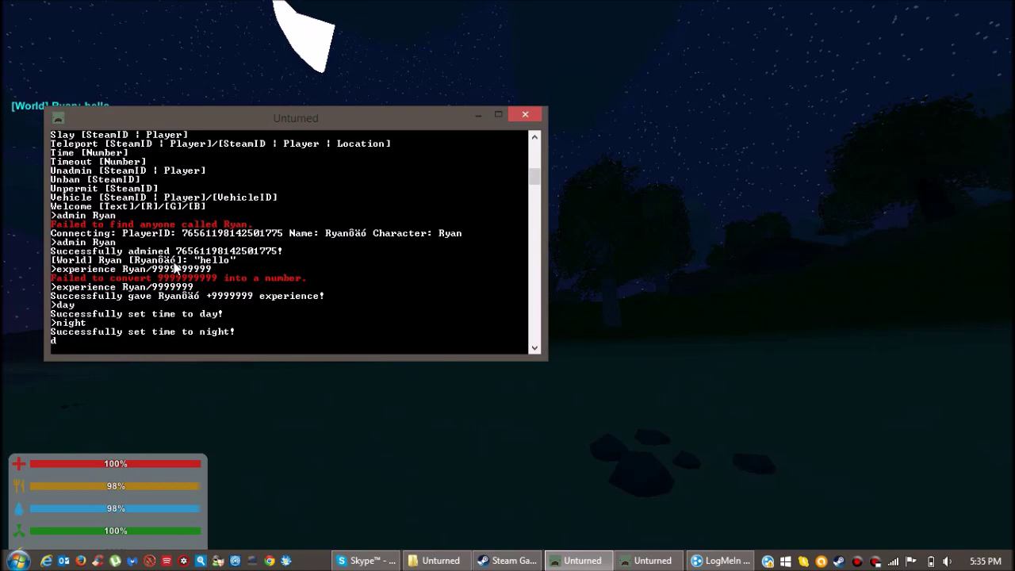
text(ay)
key(Return)
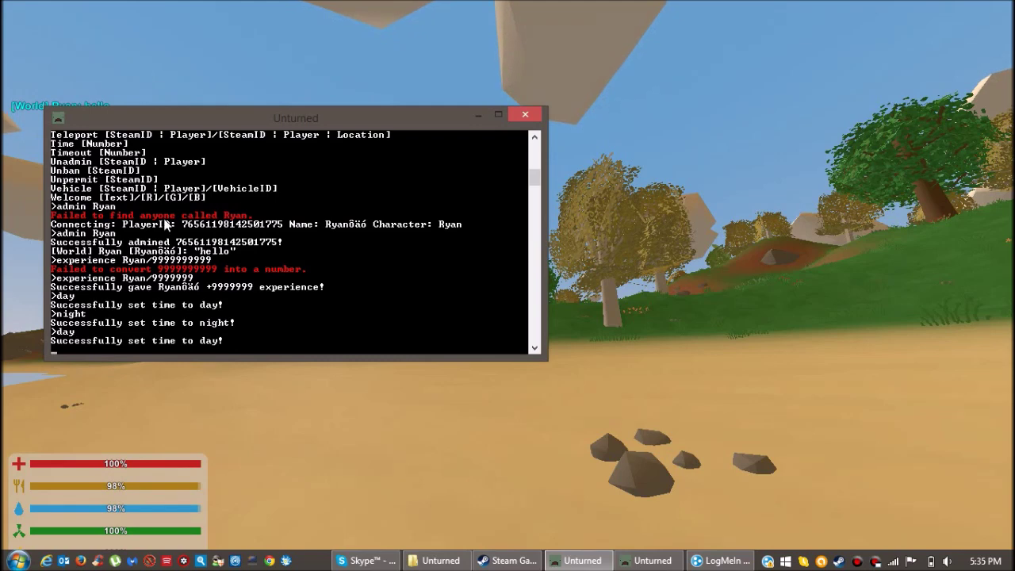
Set the welcome message to 'Welcome to the server', save the game, and shut down the server.
text(welcome Welcome to t)
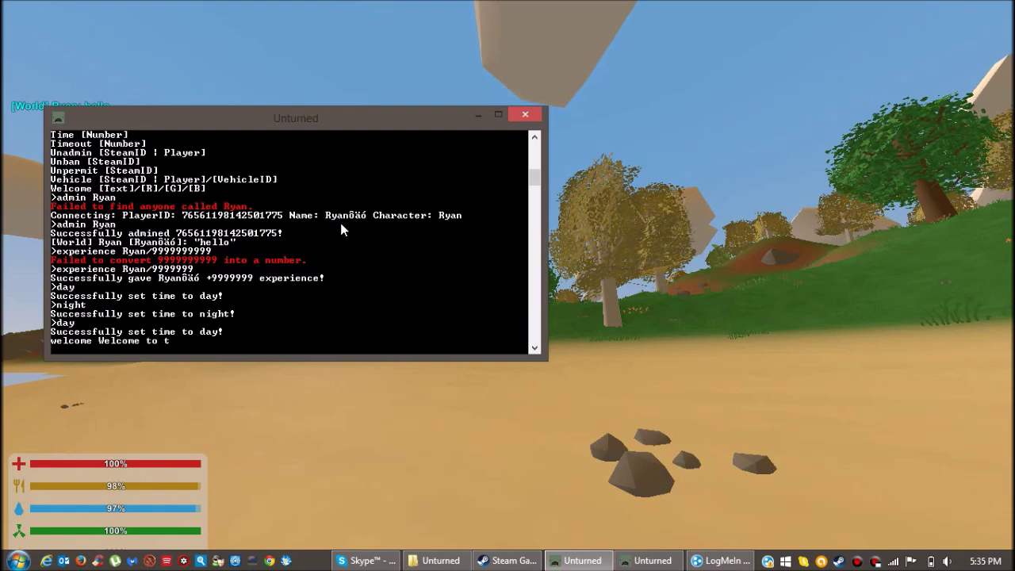
text(he server)
key(Return)
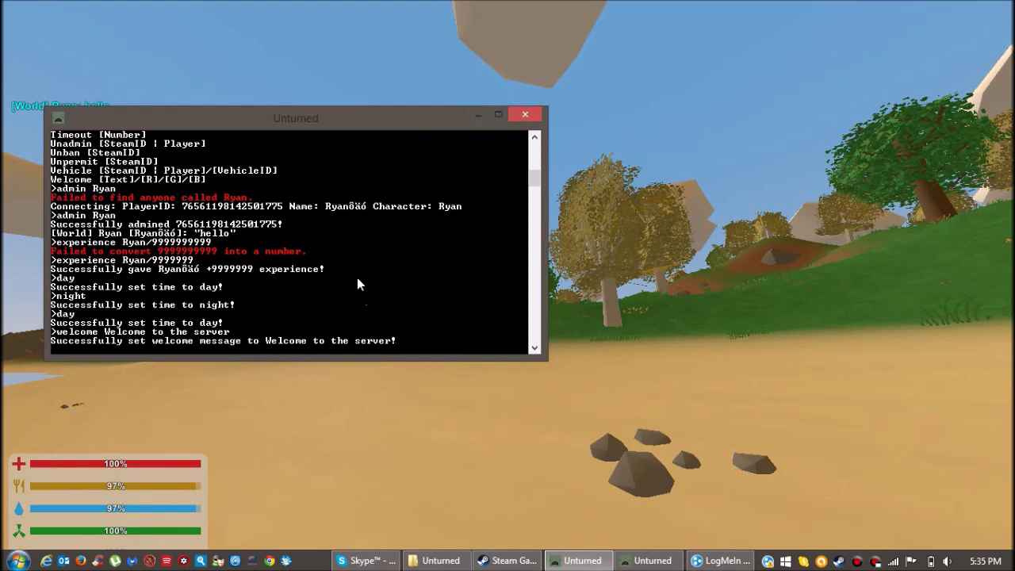
text(save)
key(Return)
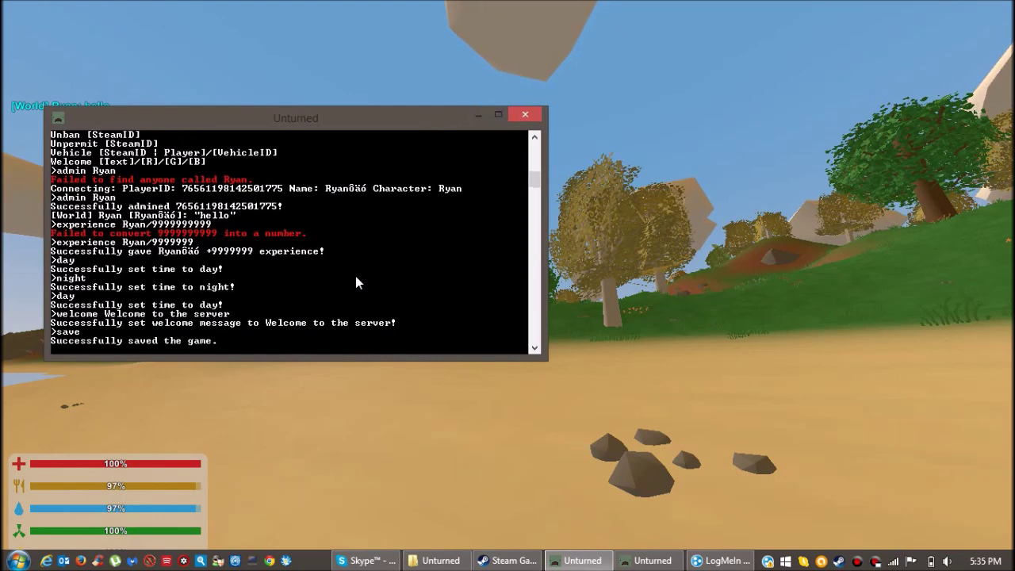
text(shutdown)
key(Return)
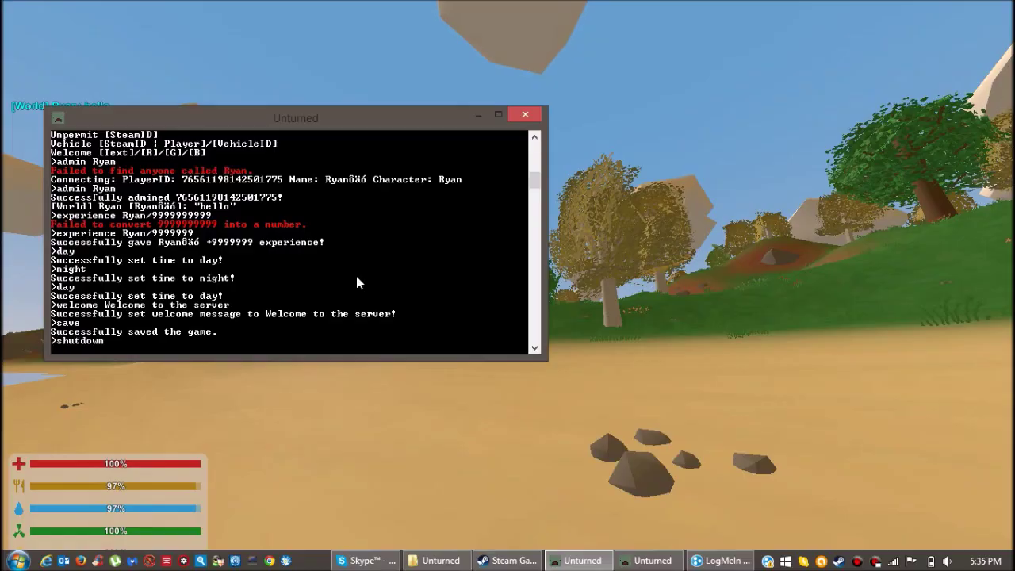